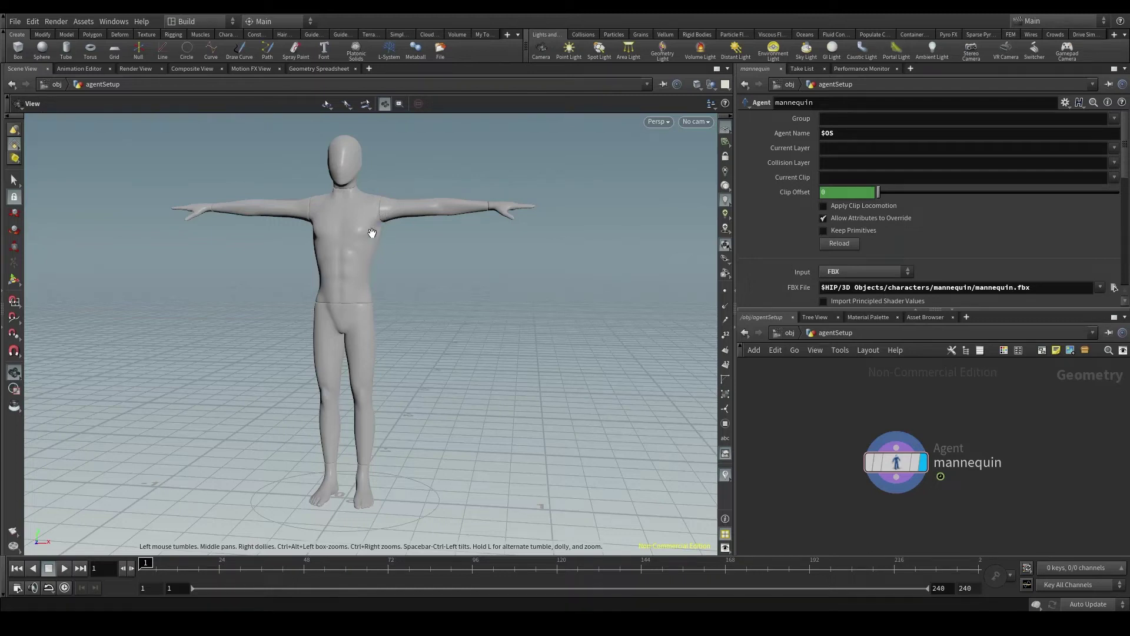
mouse_move(357, 218)
left_mouse_down()
mouse_move(457, 212)
mouse_move(339, 219)
mouse_move(350, 213)
mouse_move(359, 233)
left_mouse_up()
scroll(938, 453, "up", 1)
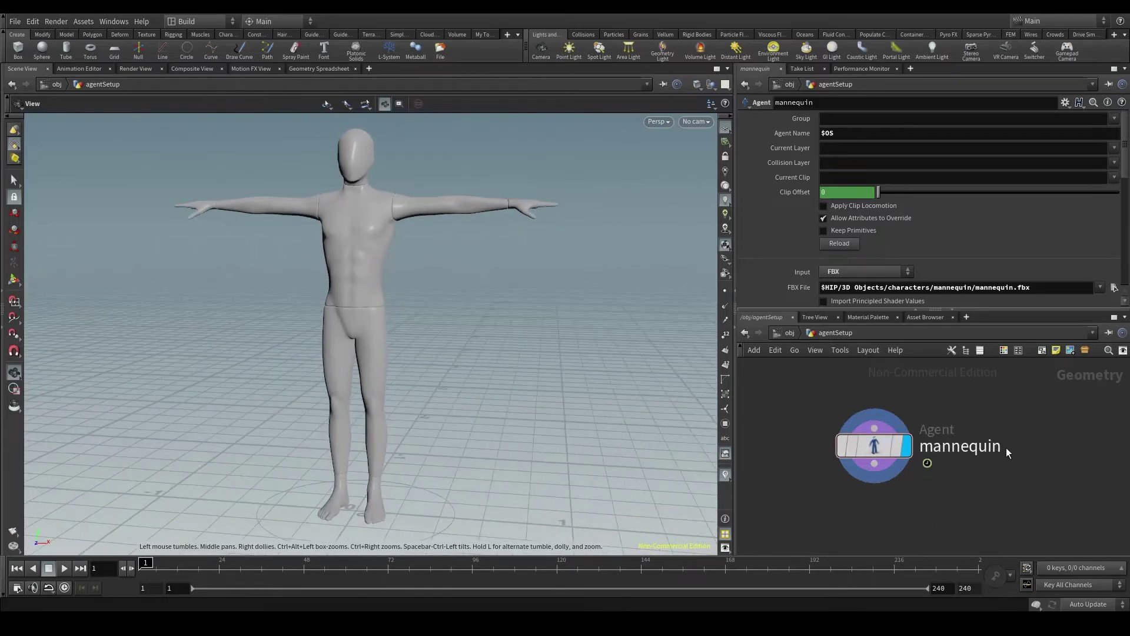
mouse_move(896, 471)
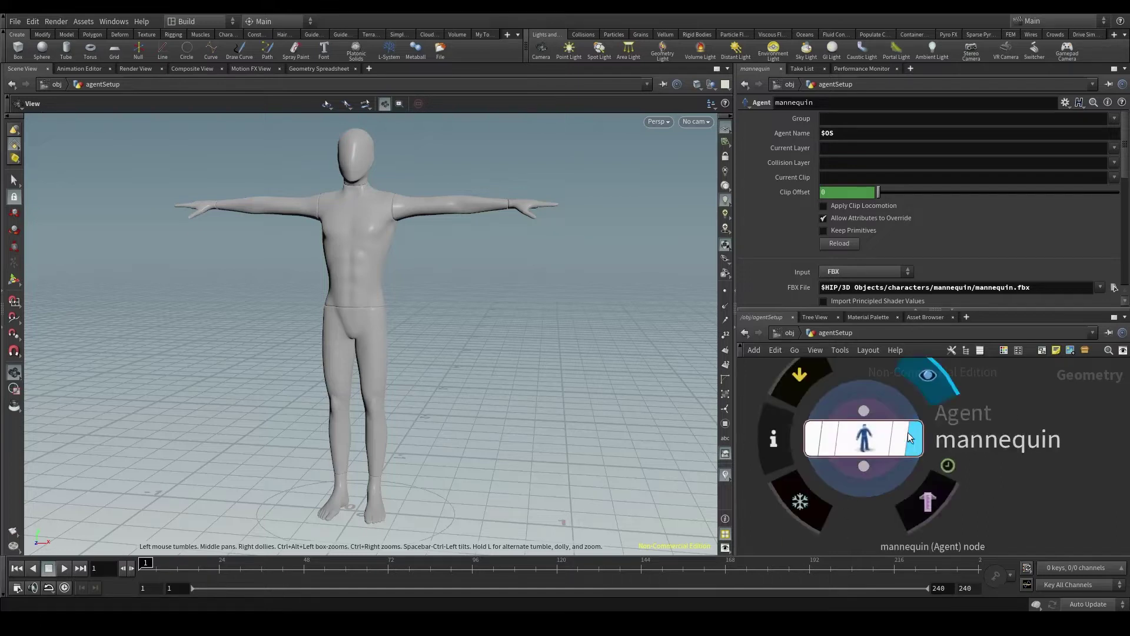
scroll(387, 265, "down", 3)
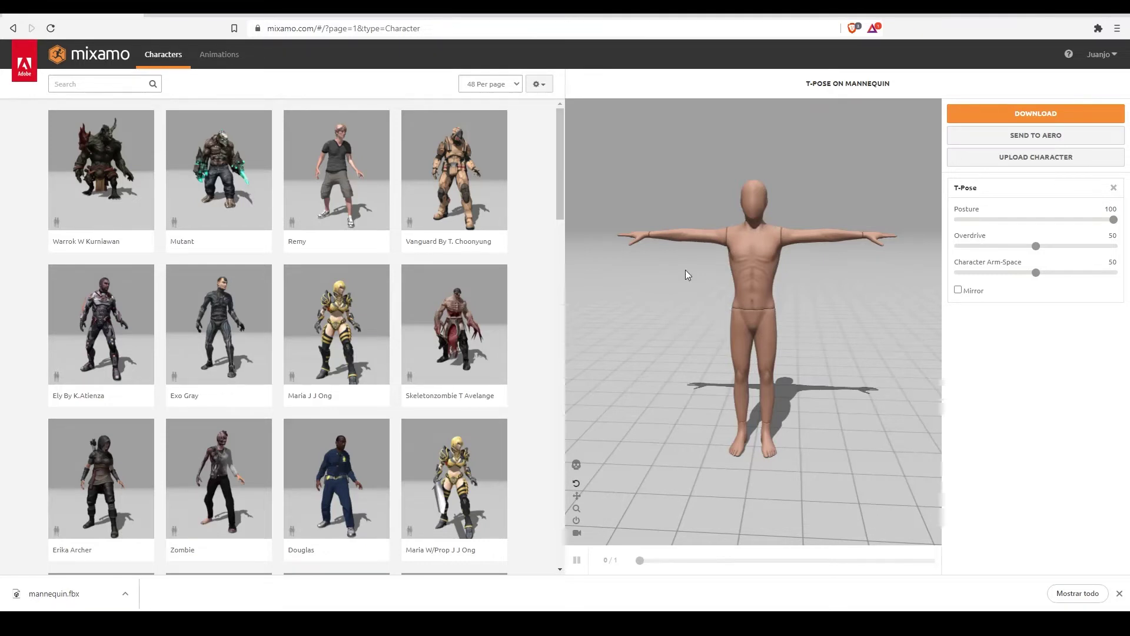
Switch to Mixamo, load the Mutant character, and inspect its T-pose with skeleton view turned on and off again
left_click(209, 178)
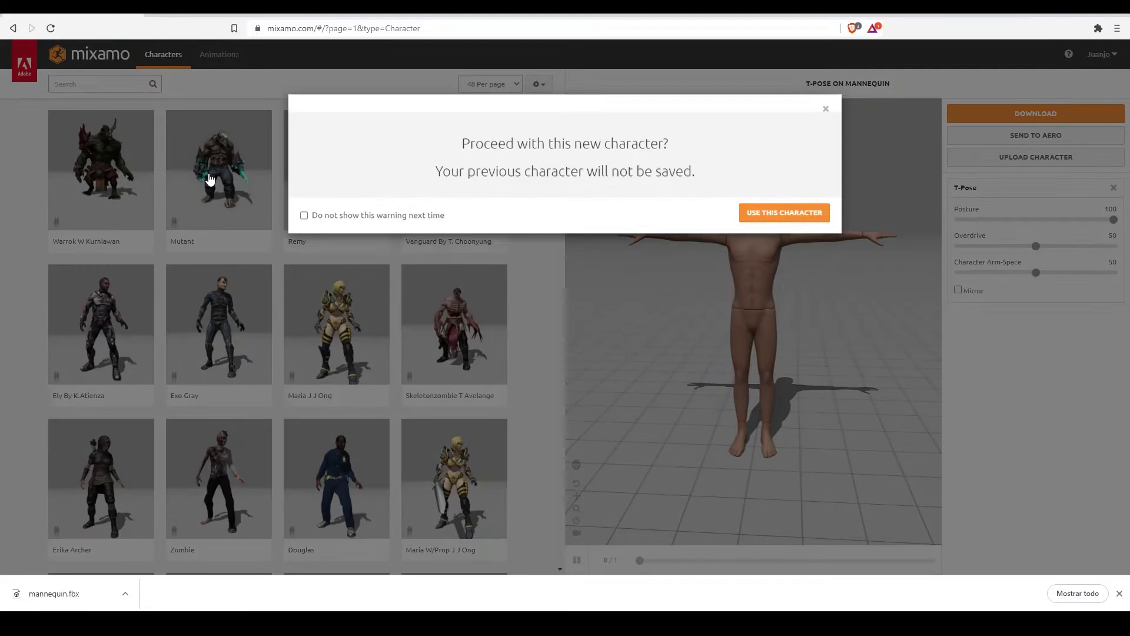
left_click(771, 215)
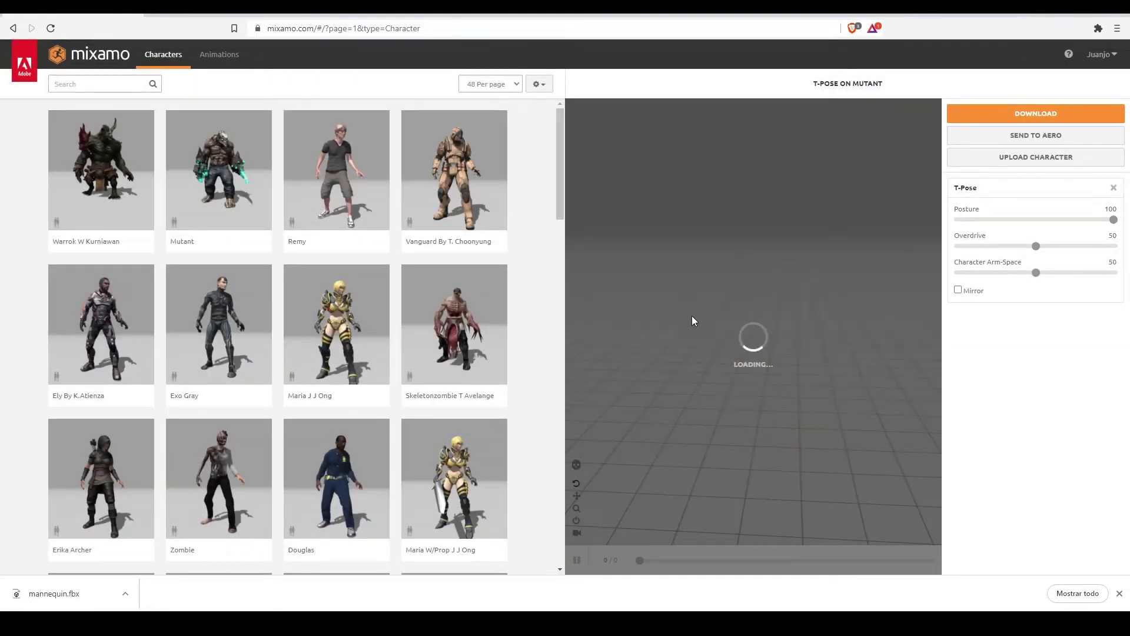
left_click(576, 465)
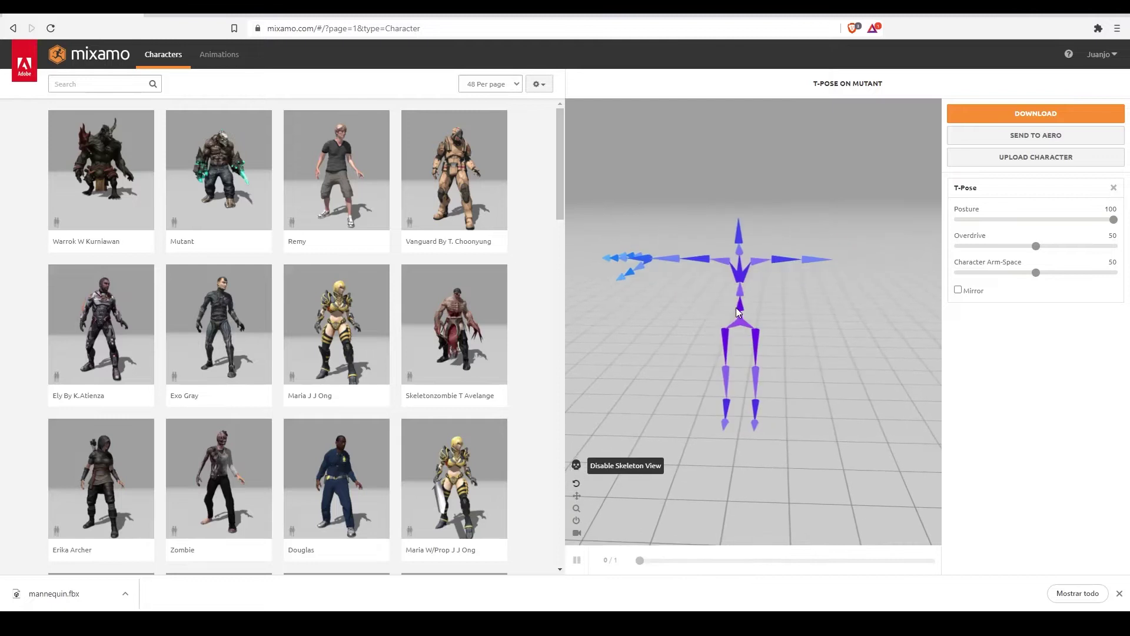
left_click_drag(767, 306, 744, 306)
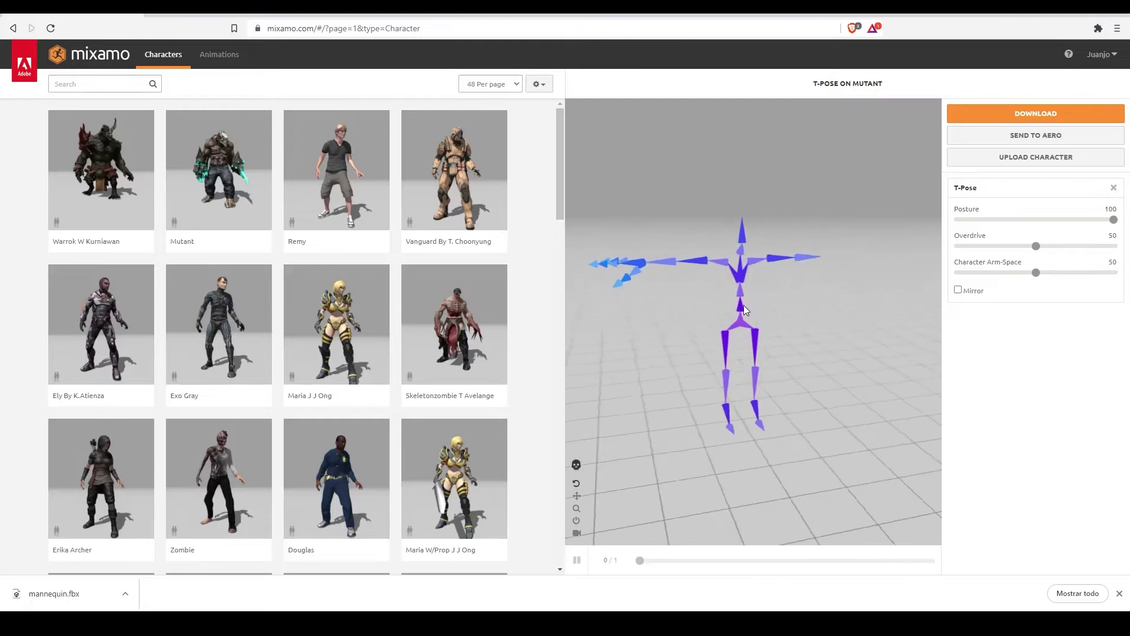
left_click(577, 465)
left_click_drag(709, 359, 702, 386)
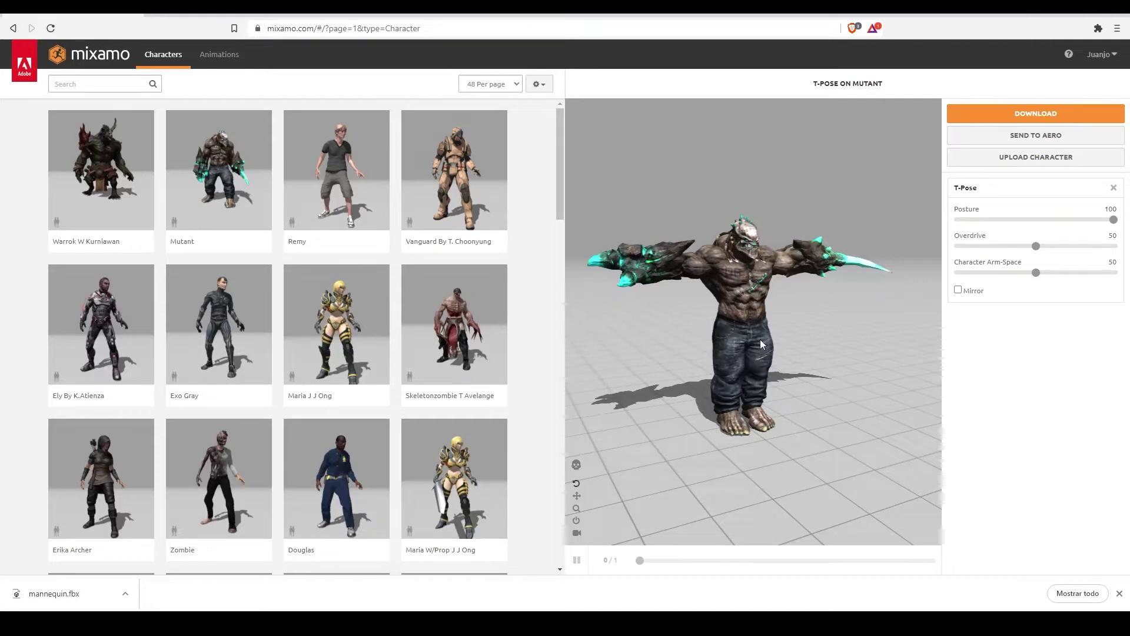
Load the Mannequin character and apply a Walking animation found by searching the animations for "walk"
scroll(247, 282, "down", 13)
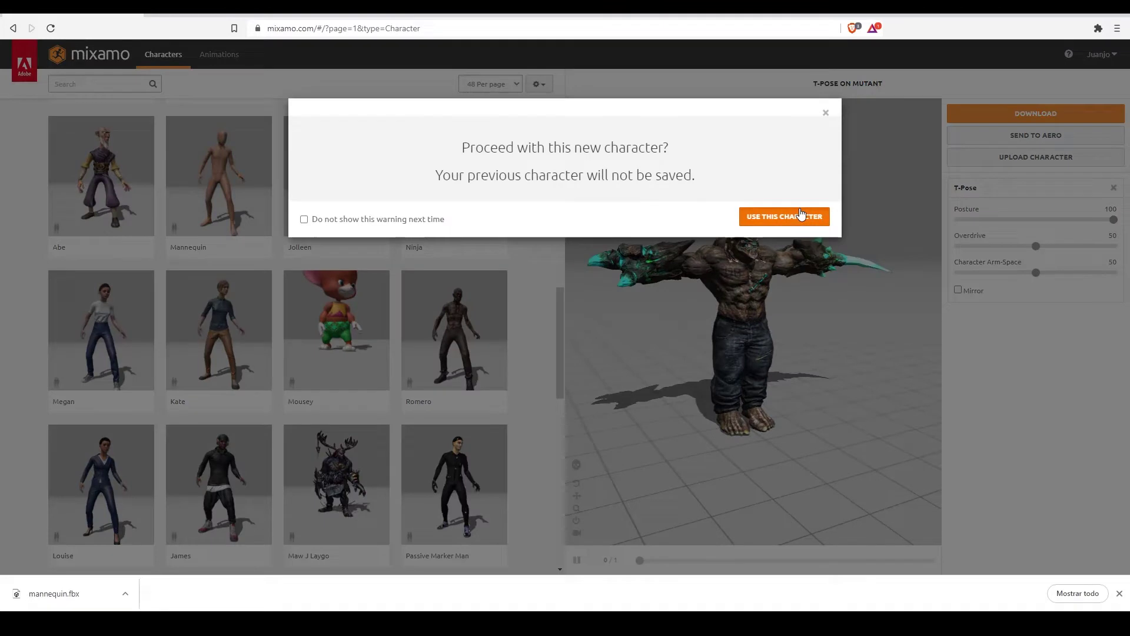
left_click(782, 216)
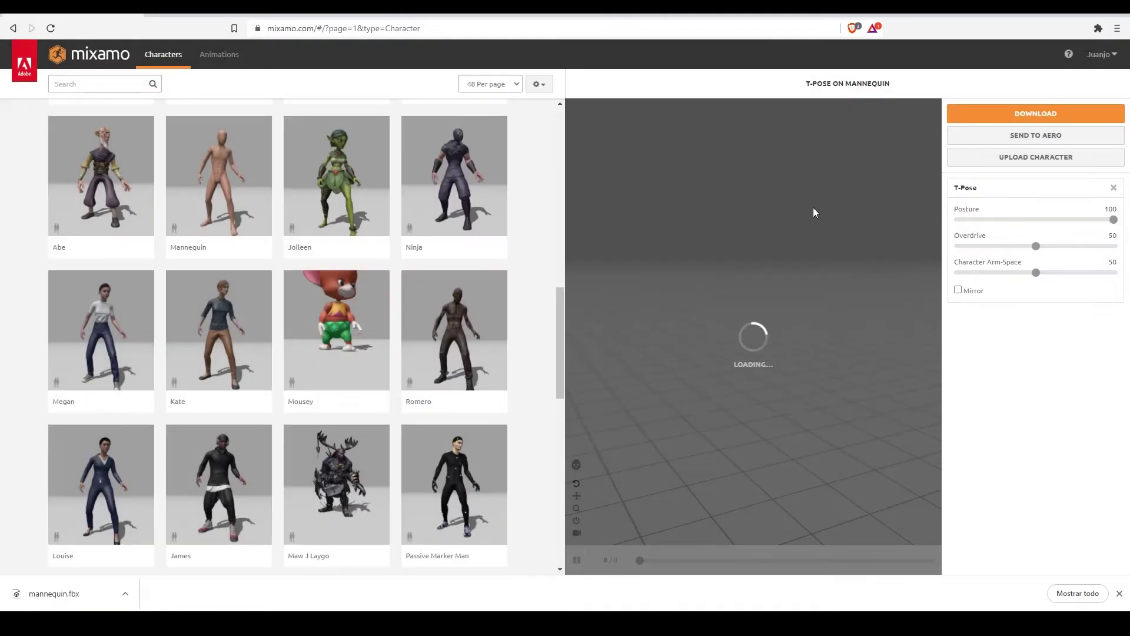
left_click(232, 67)
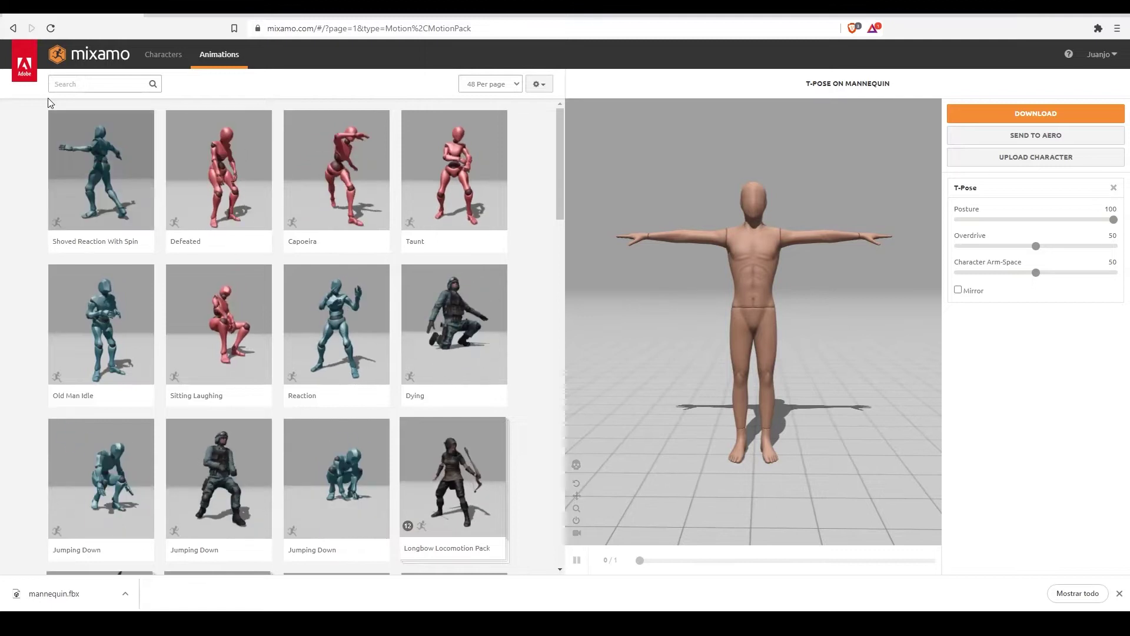
left_click(64, 85)
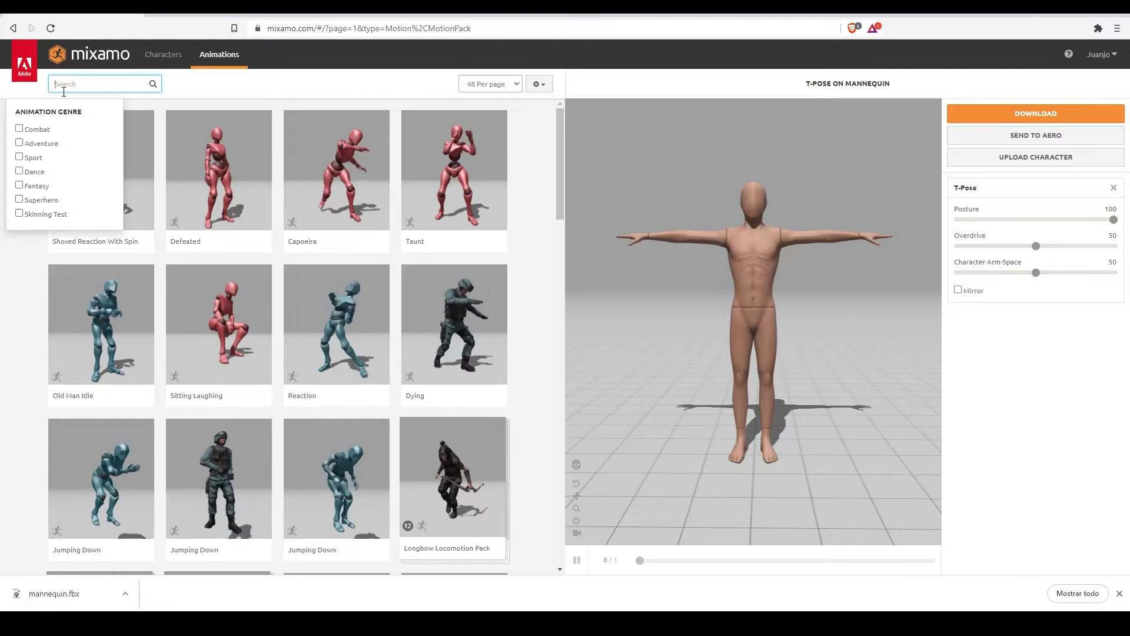
type("walk")
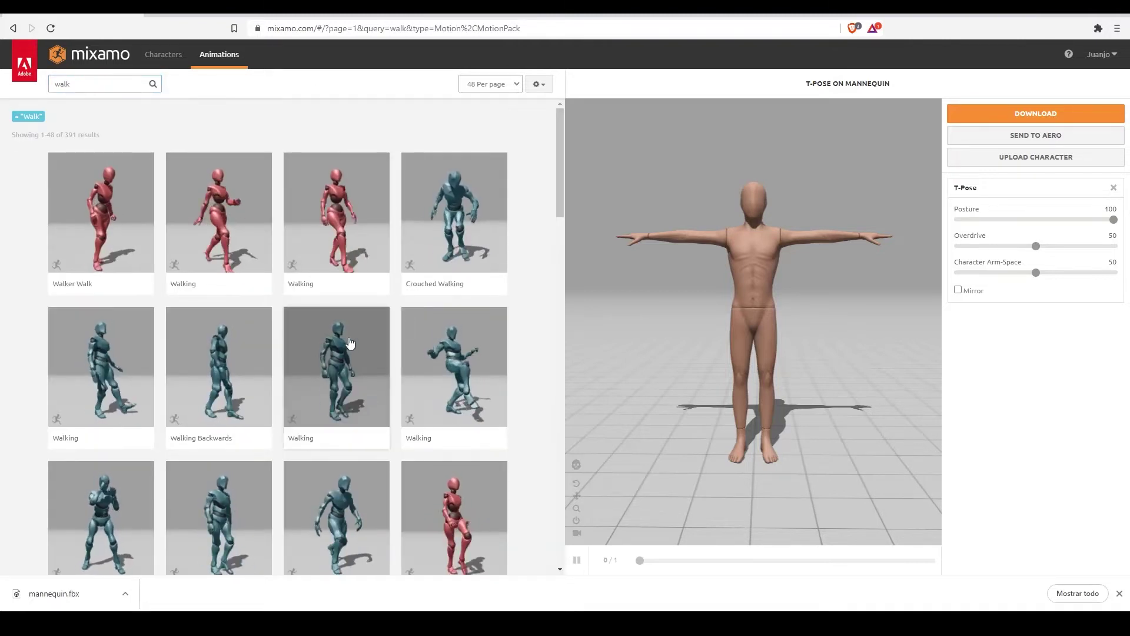
left_click(340, 389)
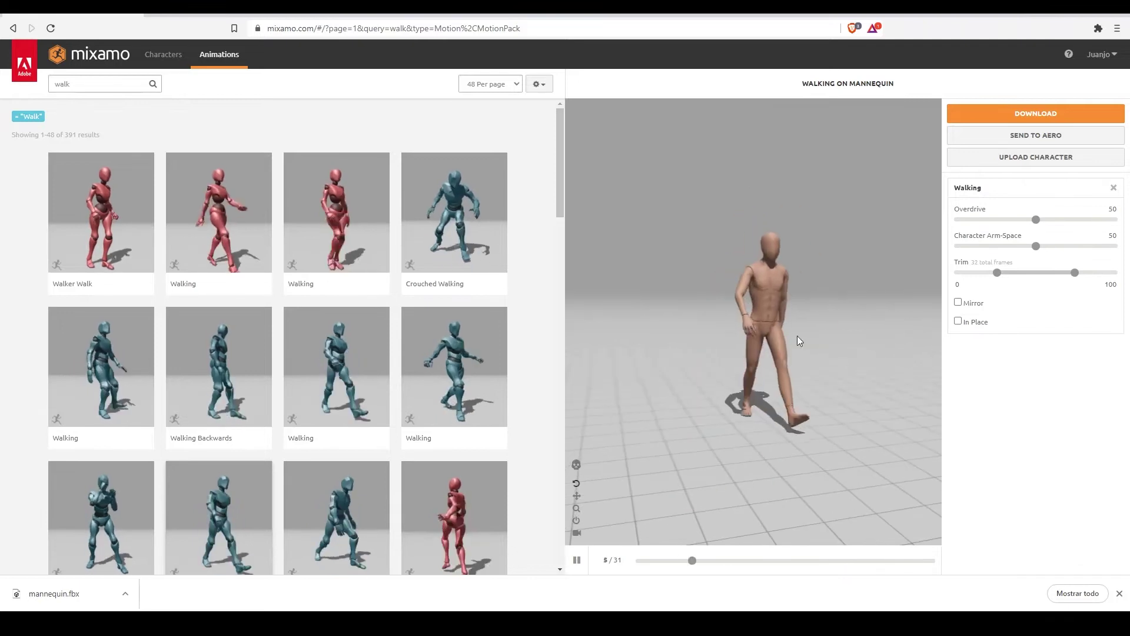
Download the Walking animation as FBX Binary with the skin option set to Without Skin
left_click(1021, 117)
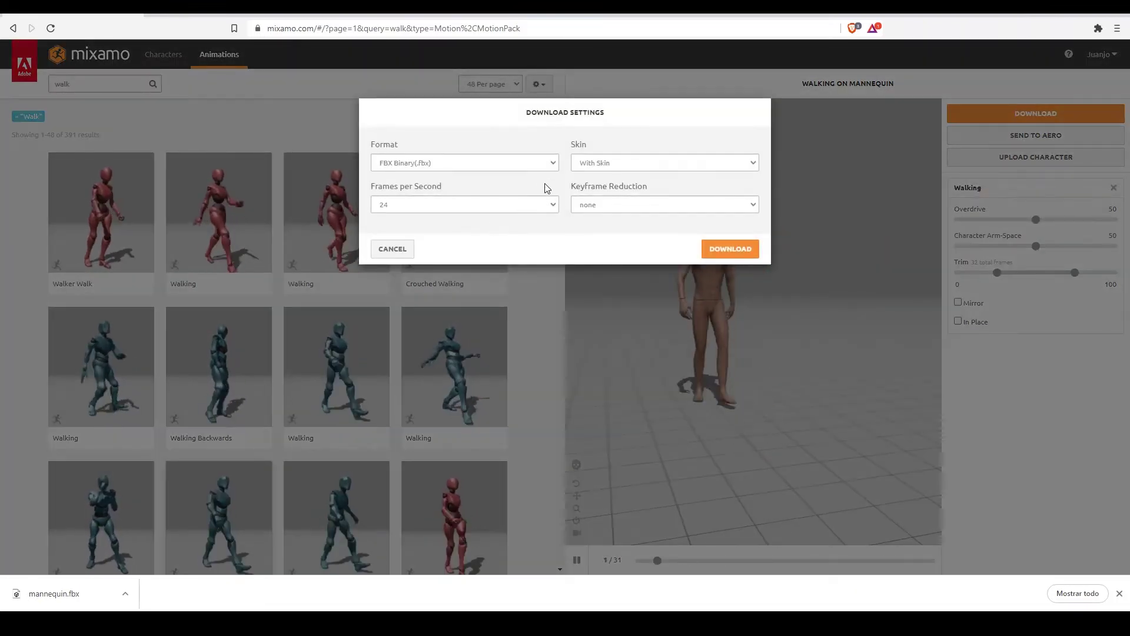
left_click(632, 165)
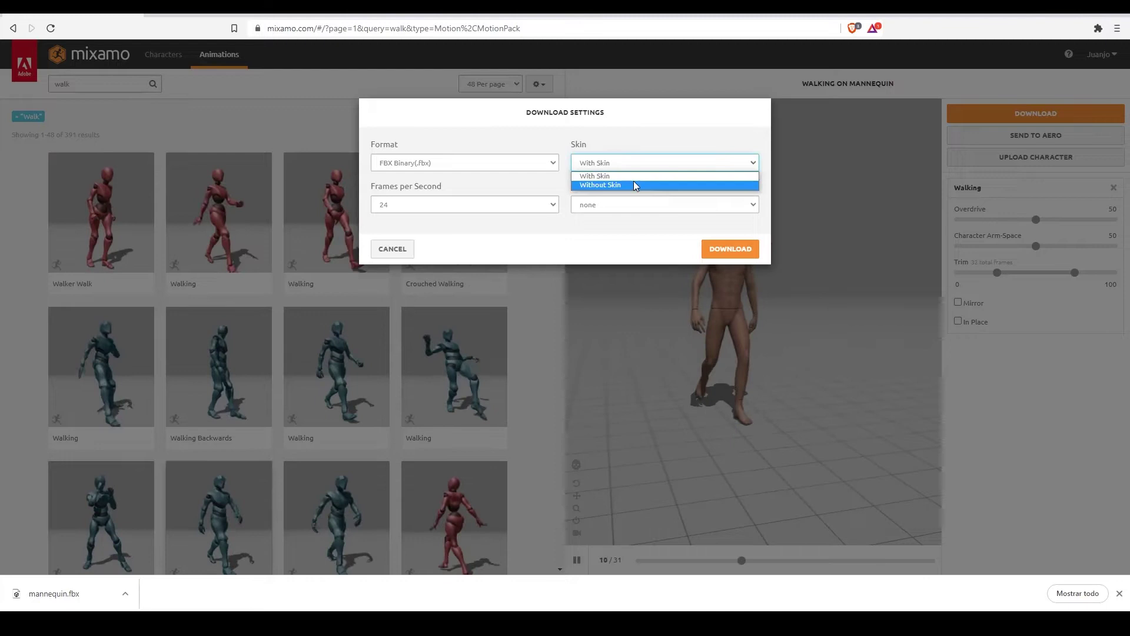
left_click(633, 184)
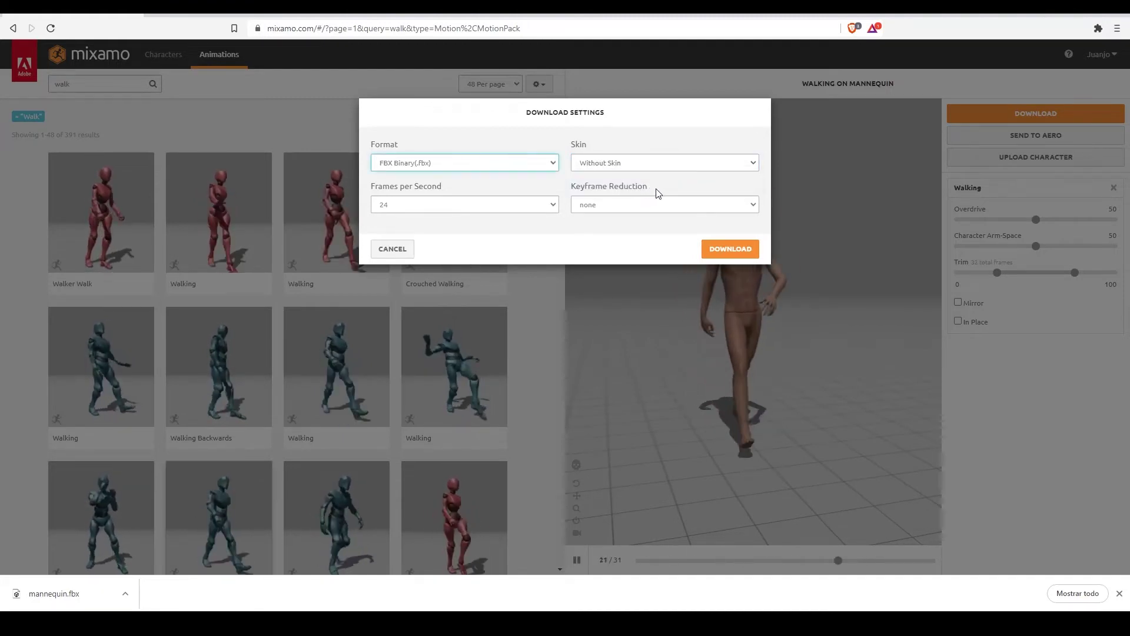
left_click(612, 163)
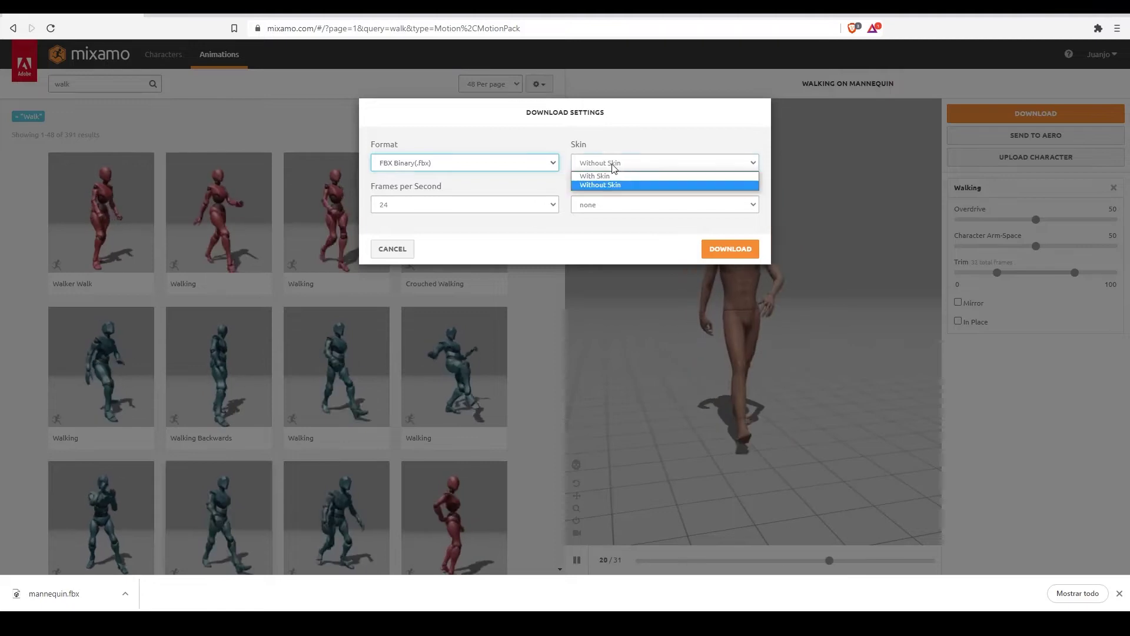
left_click(650, 159)
left_click(729, 249)
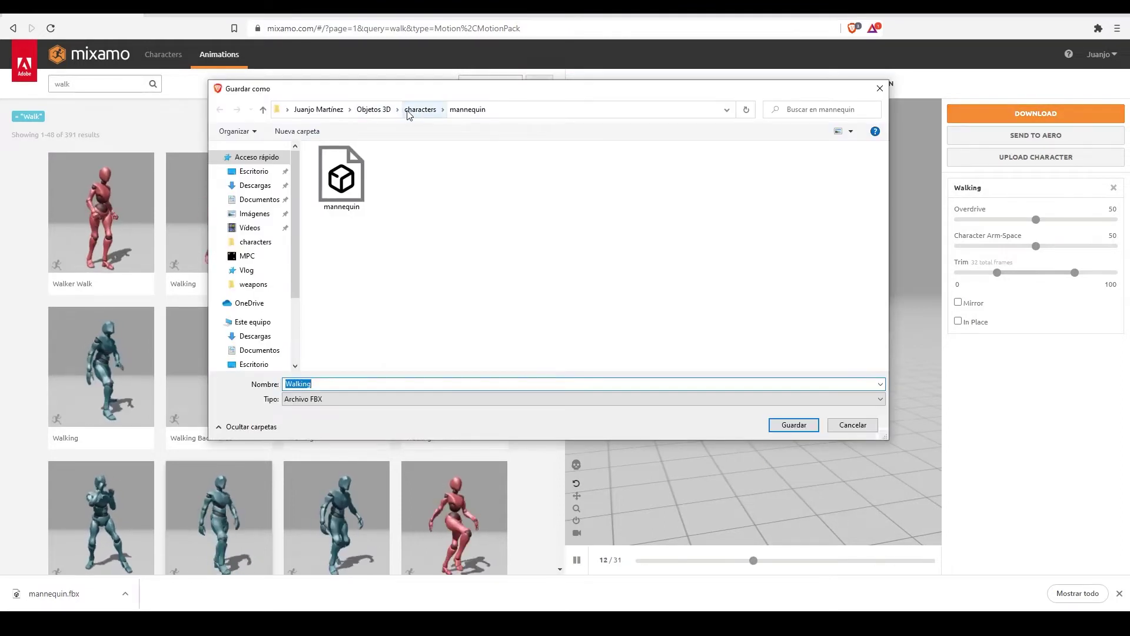
Create a folder named anim inside the characters/mannequin folder and open it as the save location
left_click(411, 113)
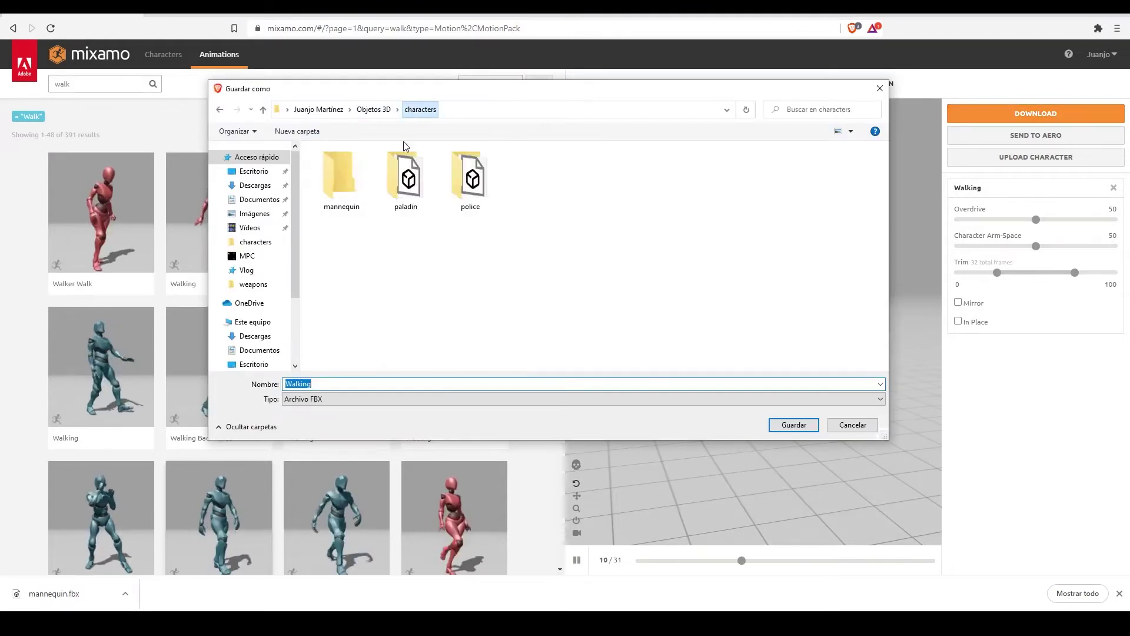
double_click(364, 172)
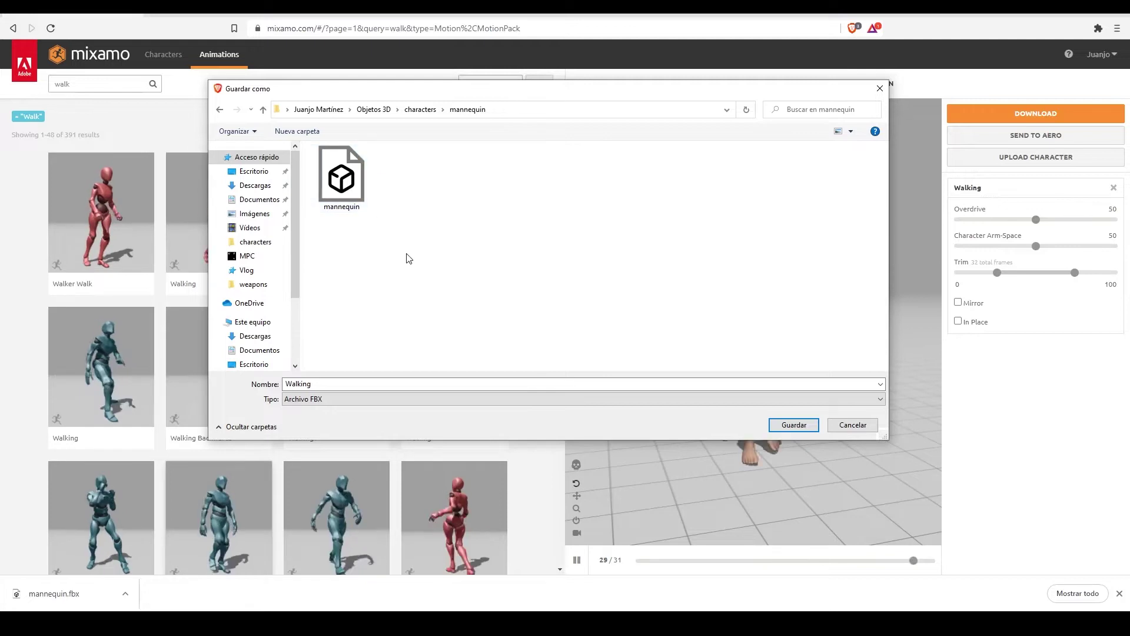
left_click(297, 131)
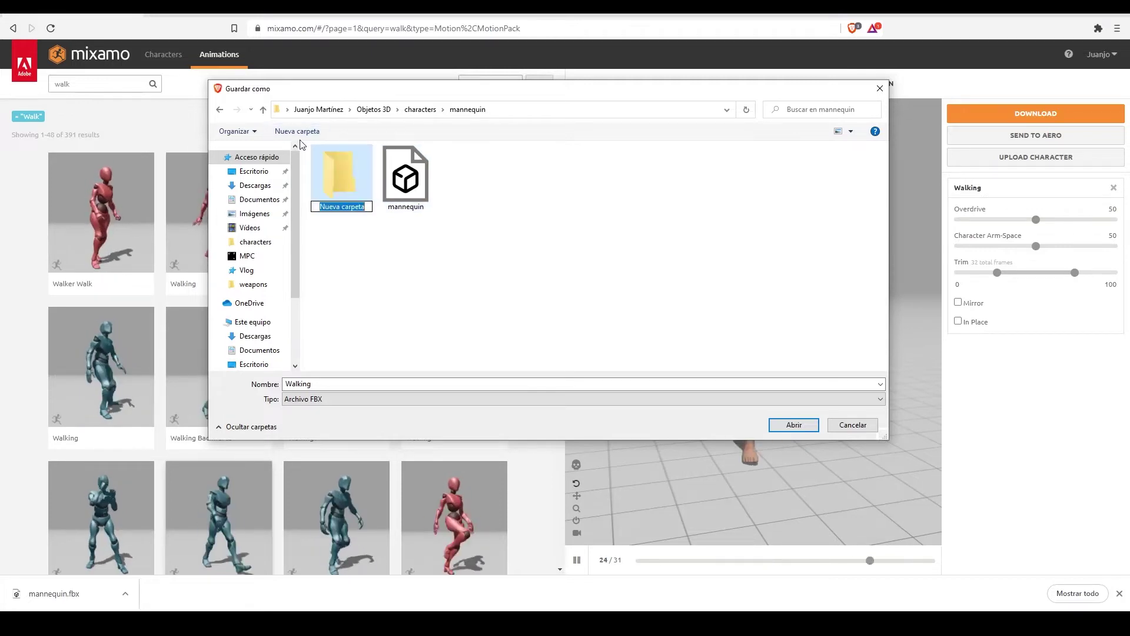
type("anim")
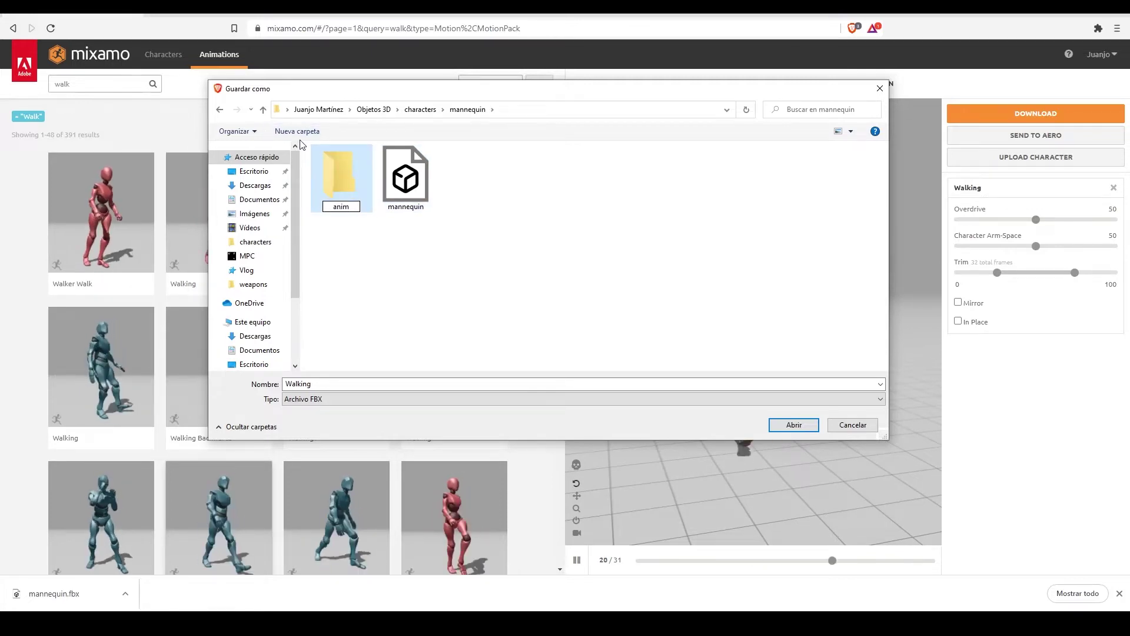
key("Return")
key("Return")
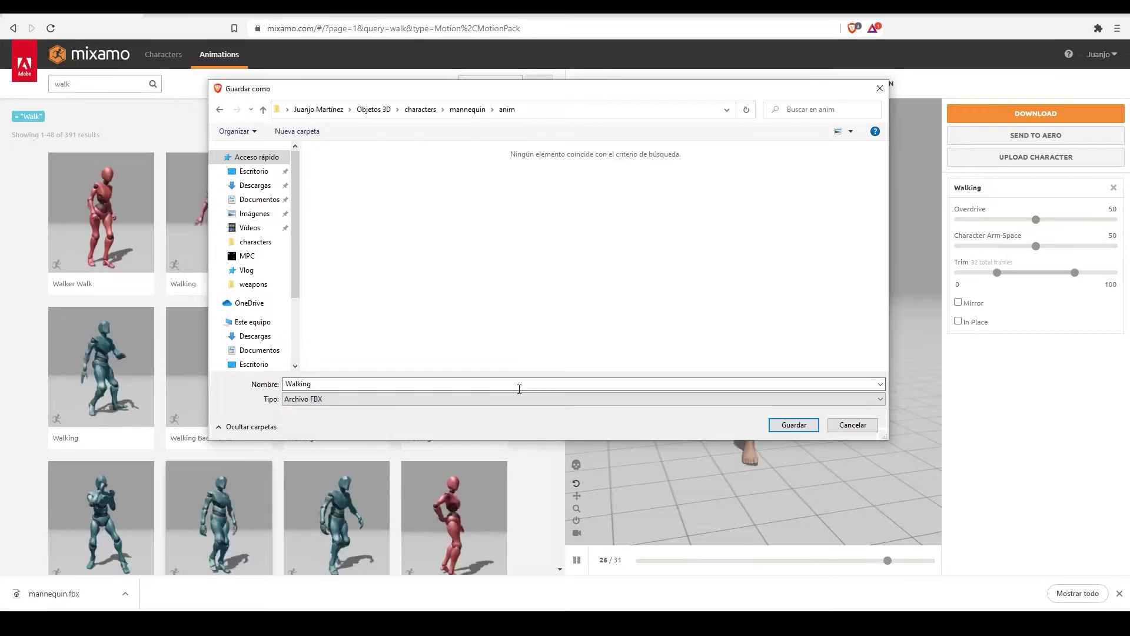
Name the FBX file mannequin_walk_neutral_noProp_01
double_click(524, 385)
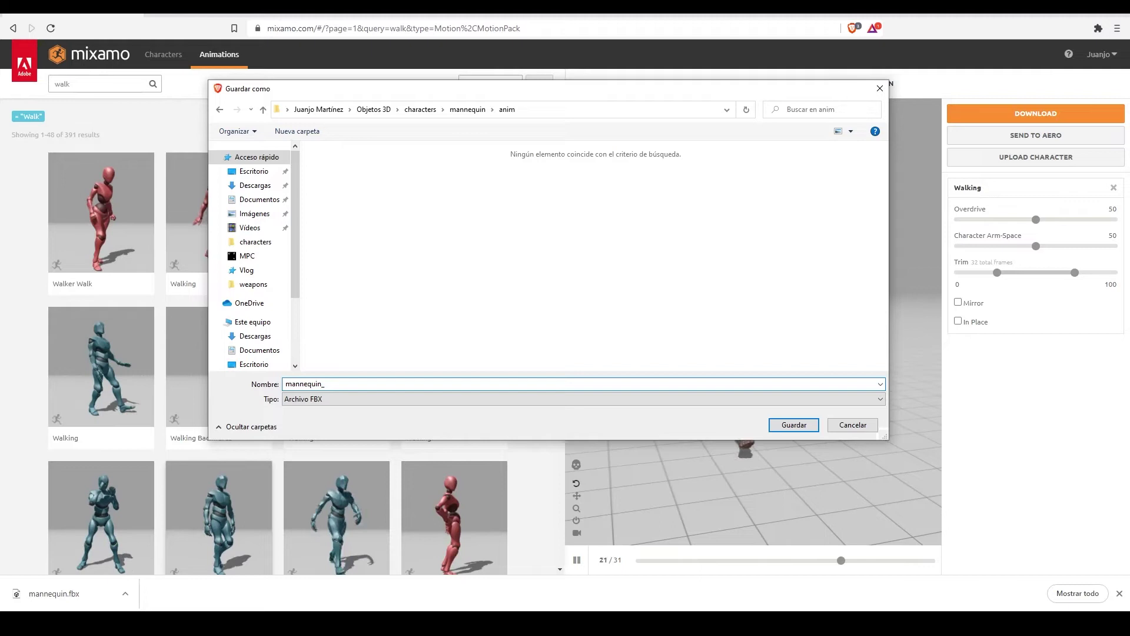
type("_")
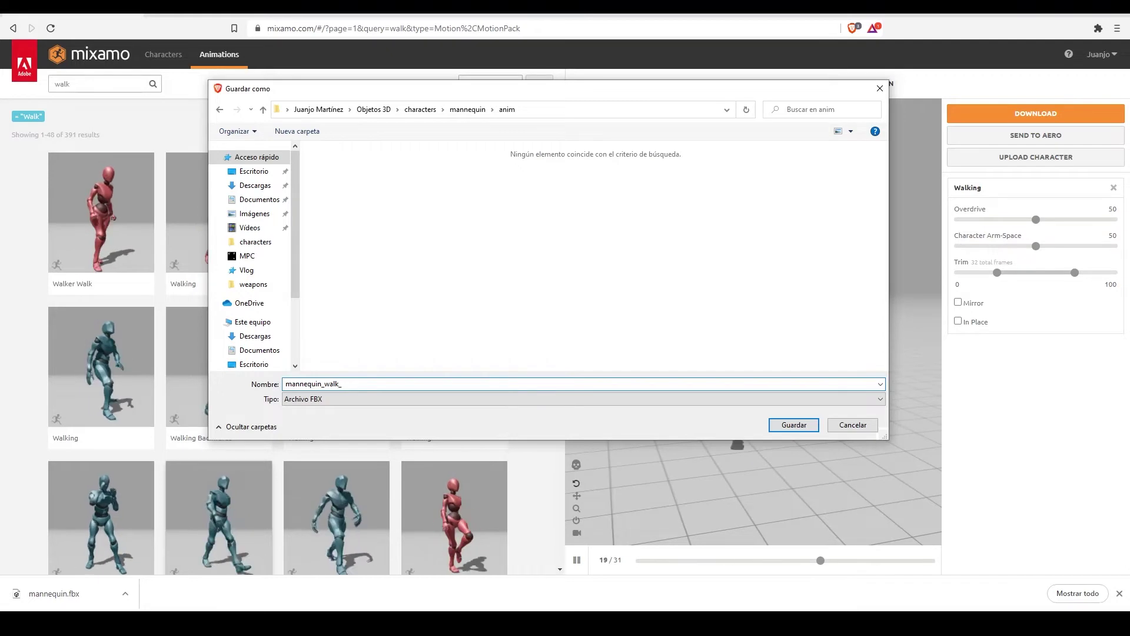
type("neutra")
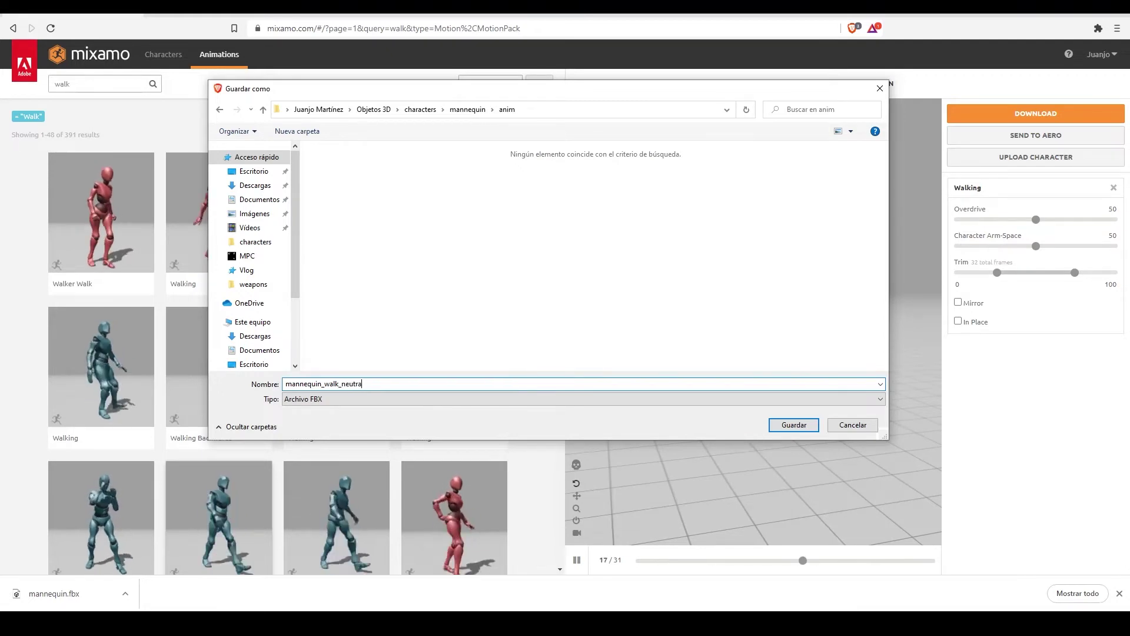
type("l")
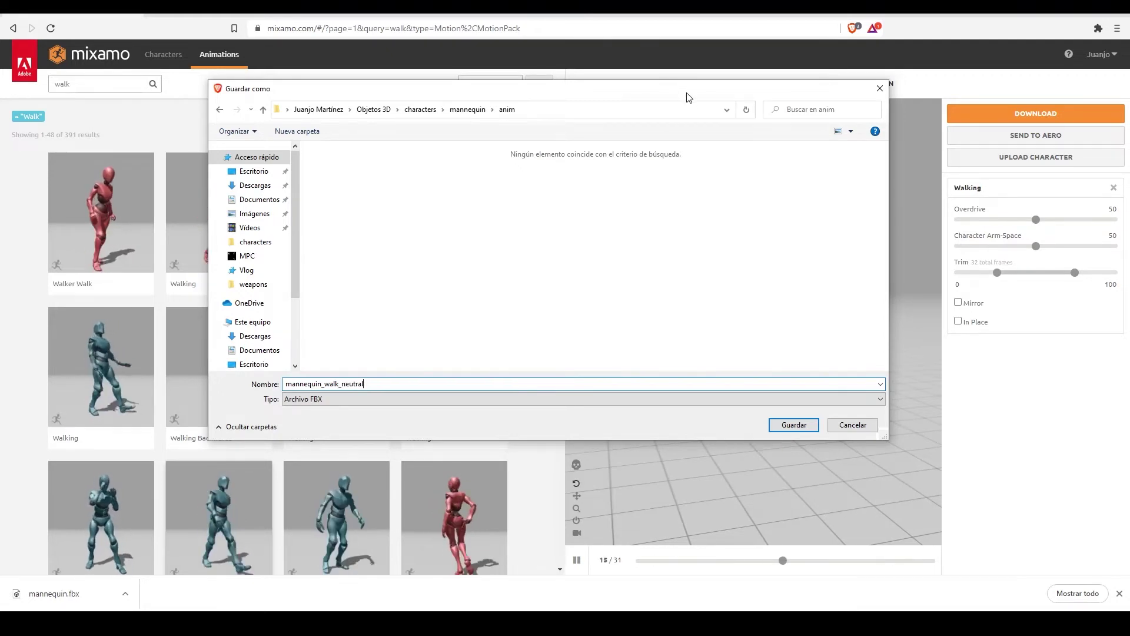
left_click_drag(688, 97, 650, 128)
type("_")
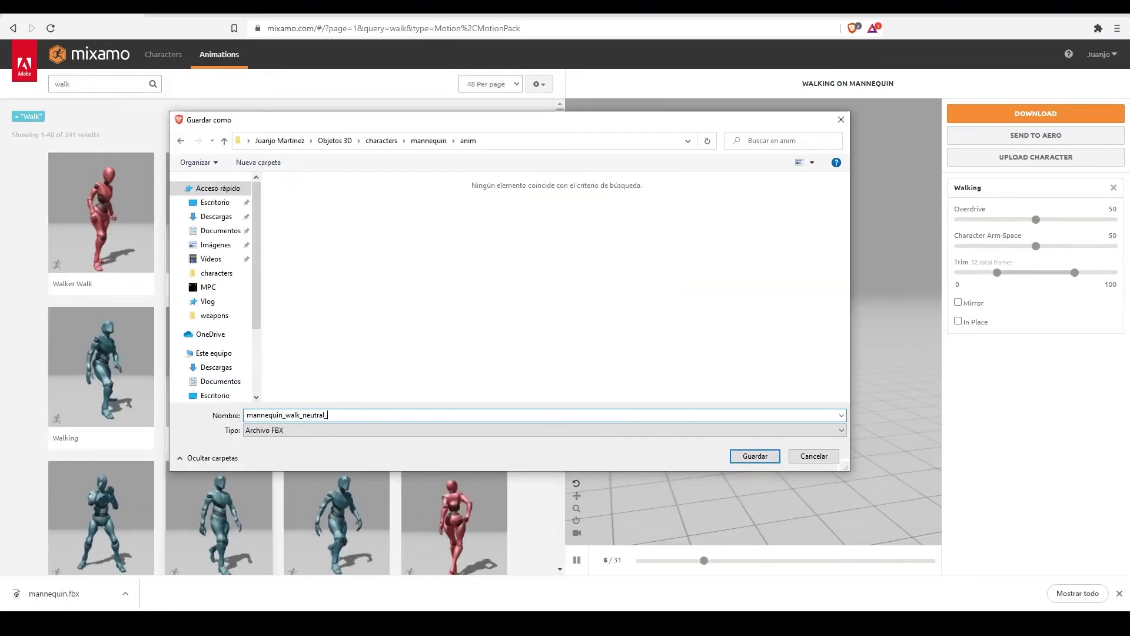
type("noProp")
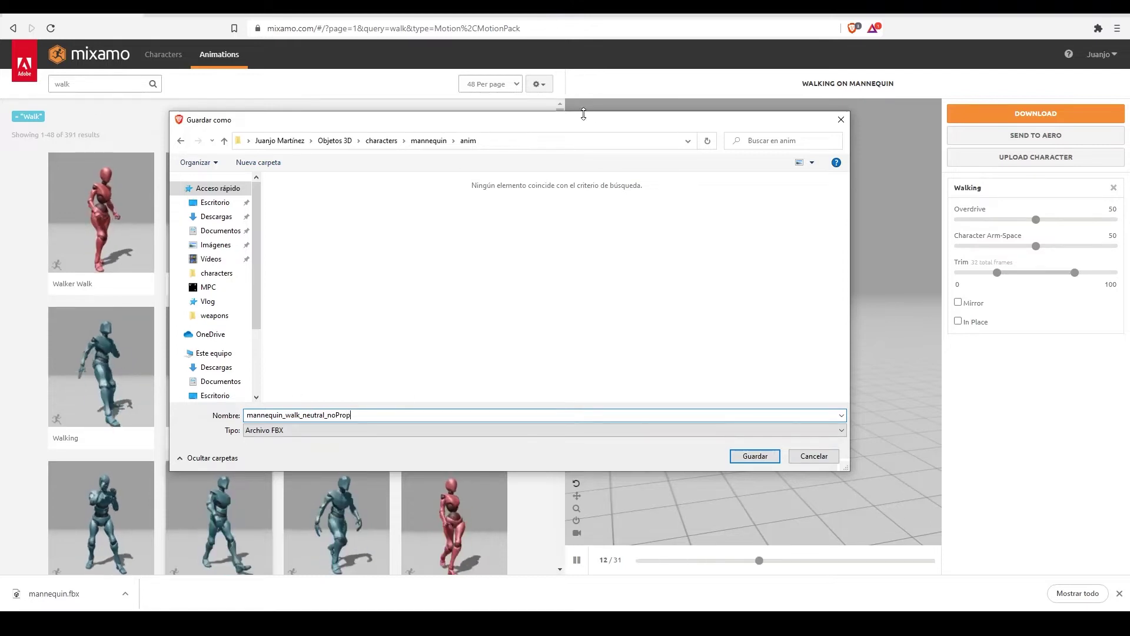
left_click_drag(584, 118, 404, 117)
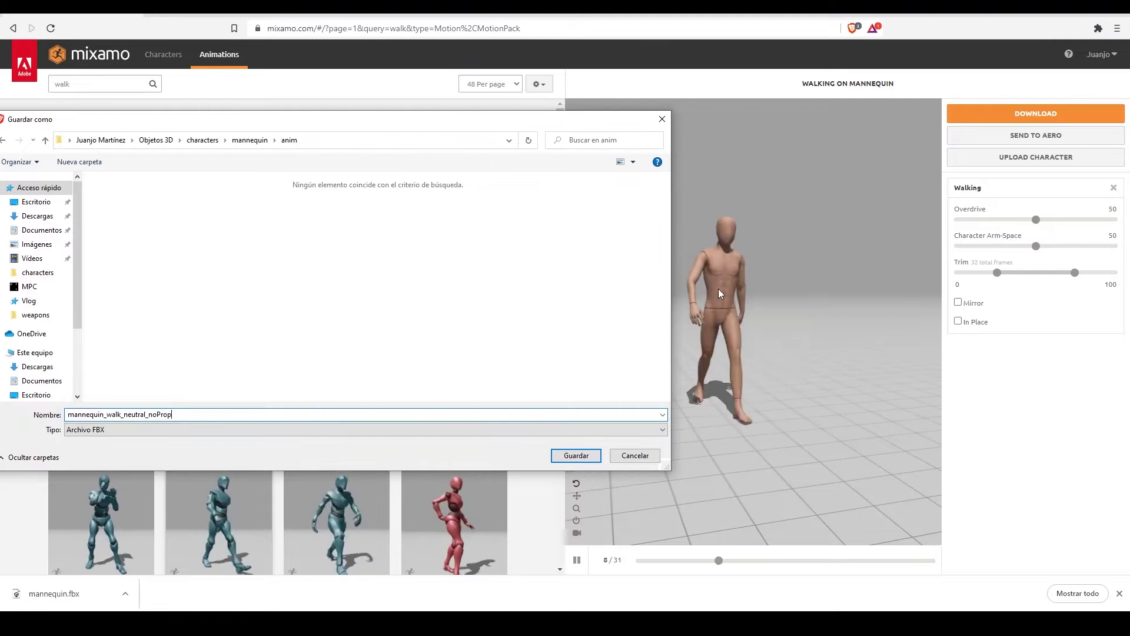
left_click_drag(271, 129, 462, 131)
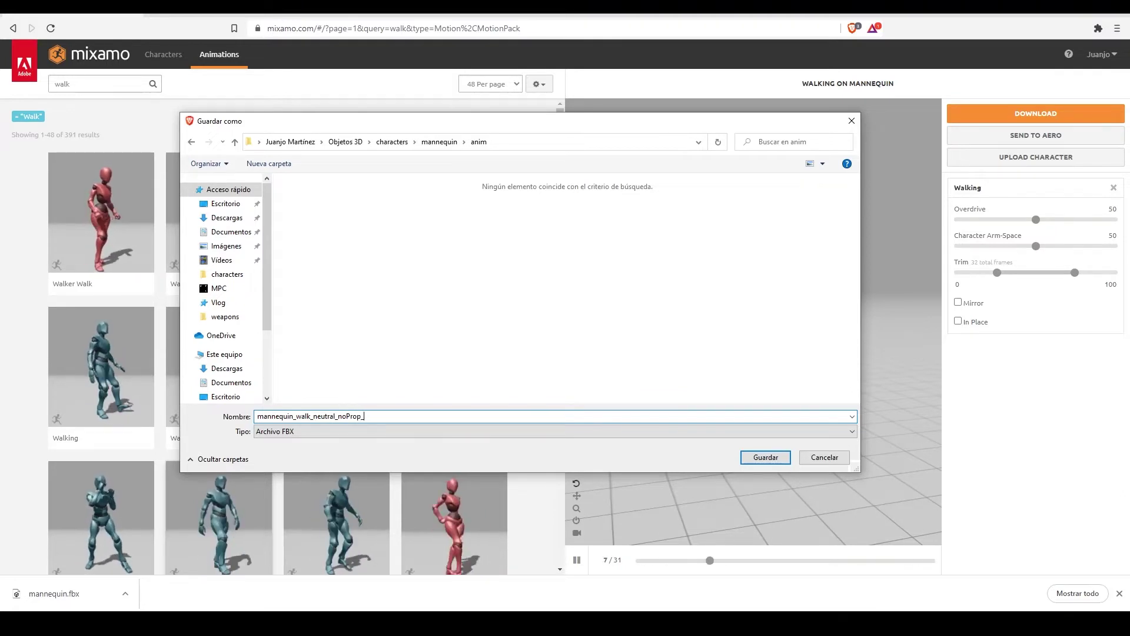
type("01")
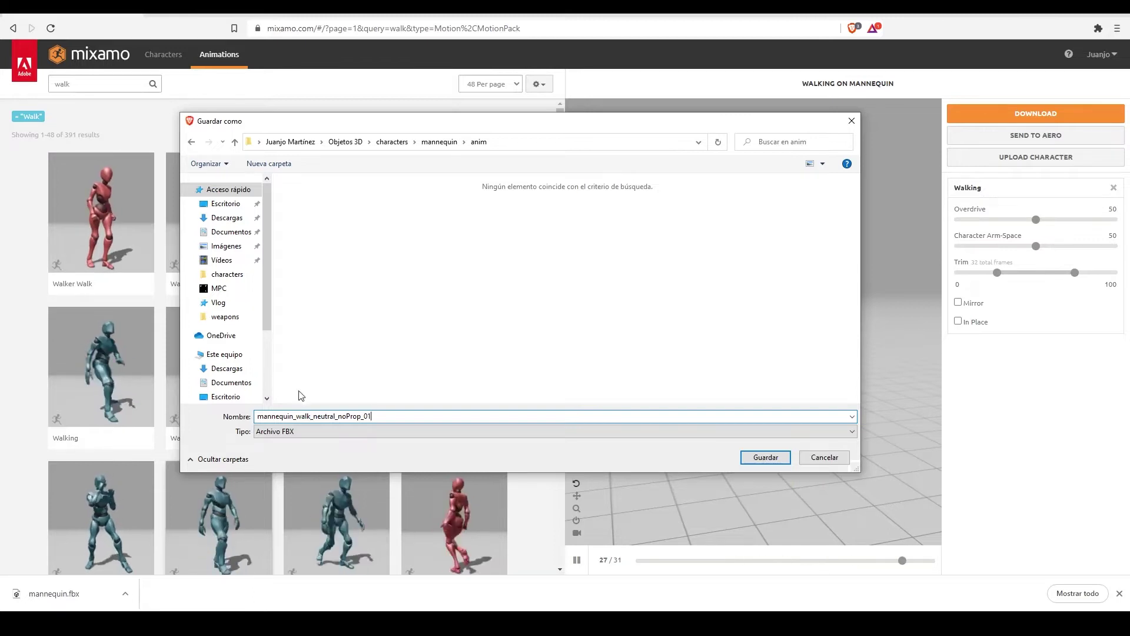
double_click(397, 416)
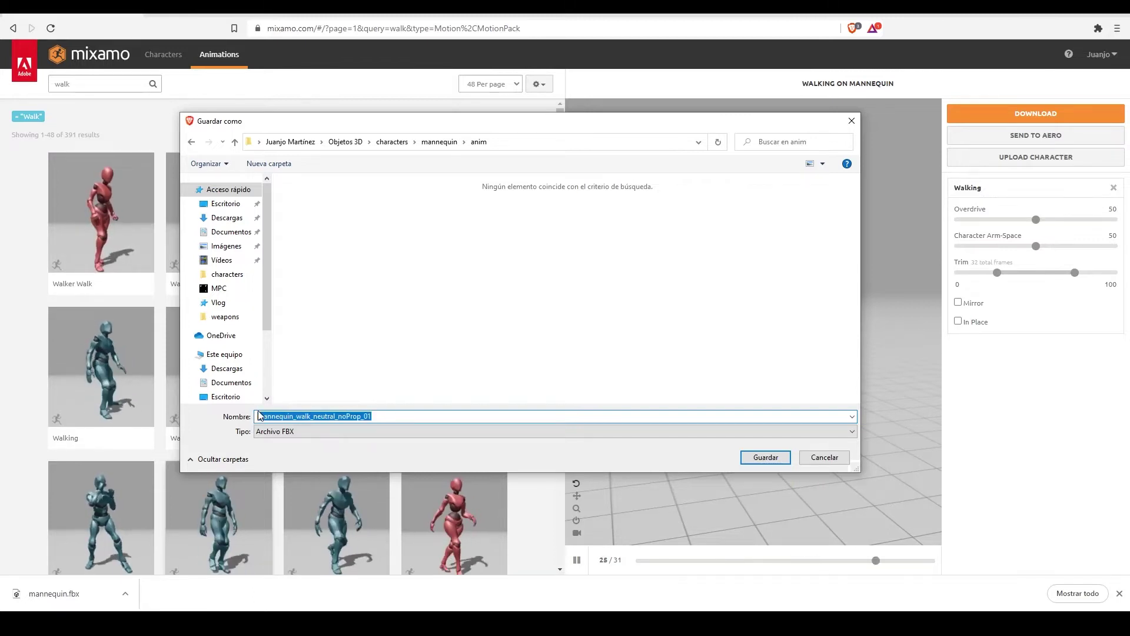
left_click(381, 404)
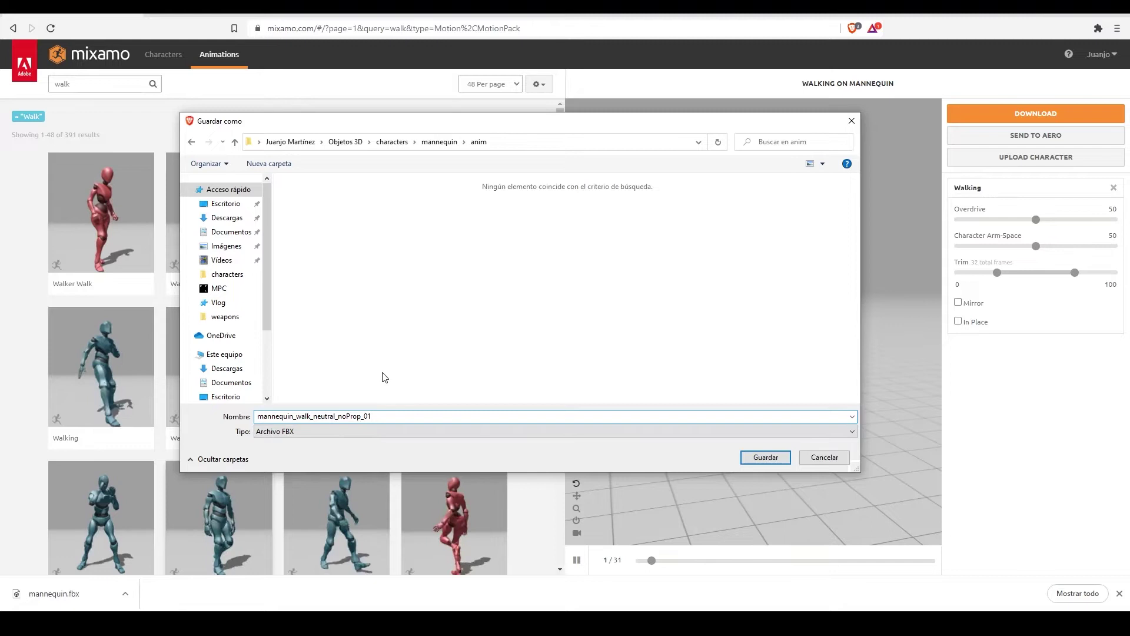
Save the named walking animation FBX in the mannequin's anim folder
key("Return")
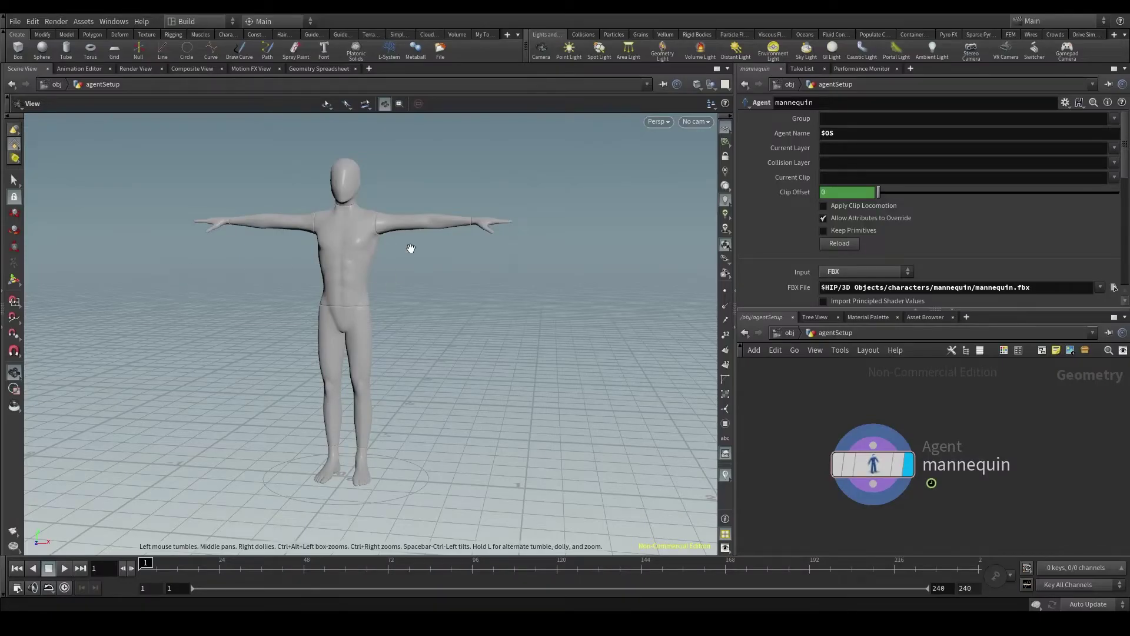
Switch to Houdini and add an Agent Clip node below the mannequin Agent node
right_click_drag(412, 190, 361, 265)
middle_click_drag(361, 264, 359, 281)
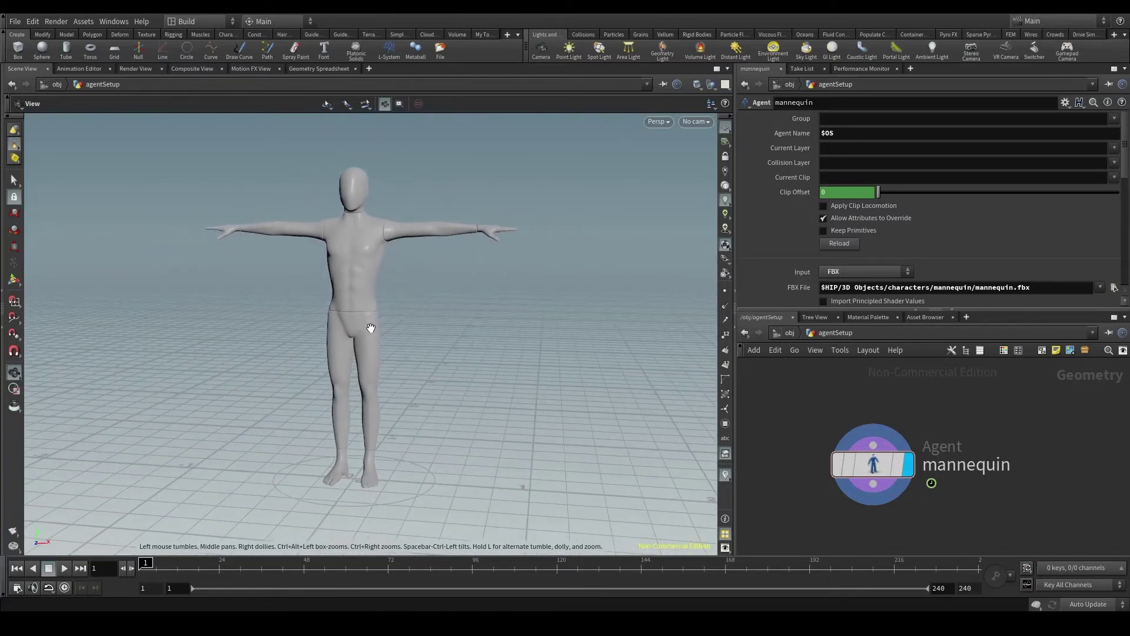
key("Tab")
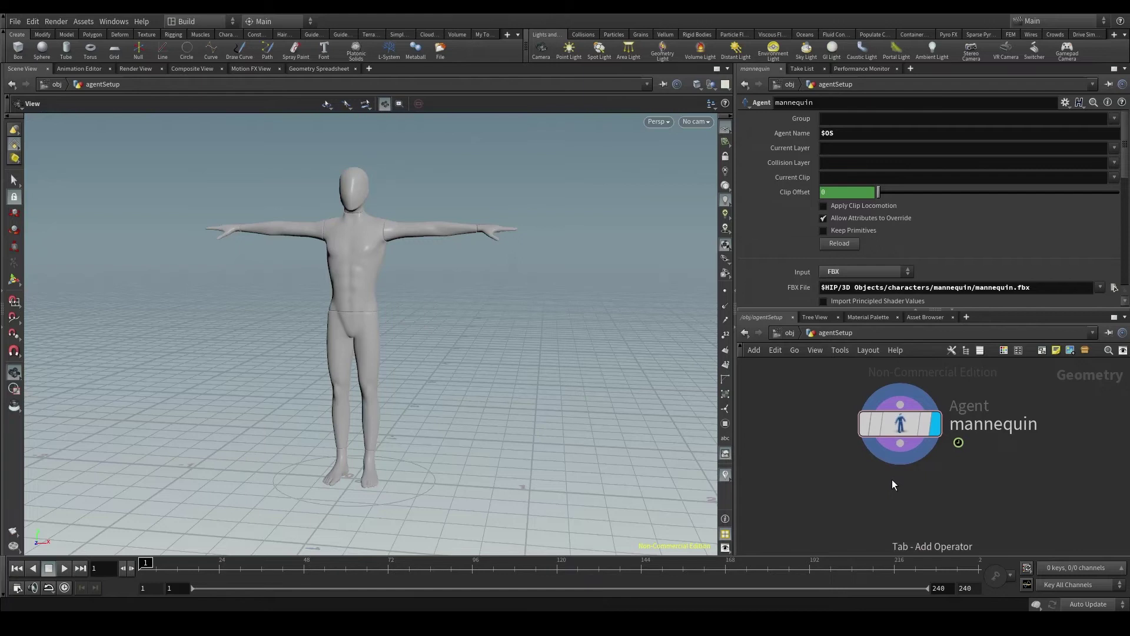
mouse_move(909, 491)
type("agent clip")
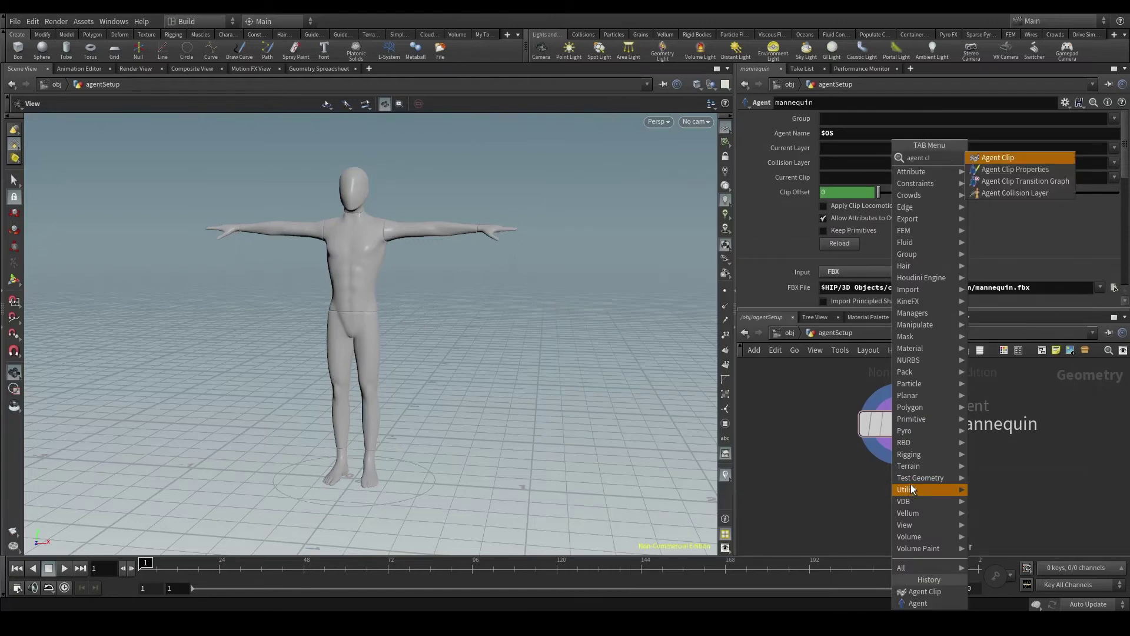
left_click(1001, 158)
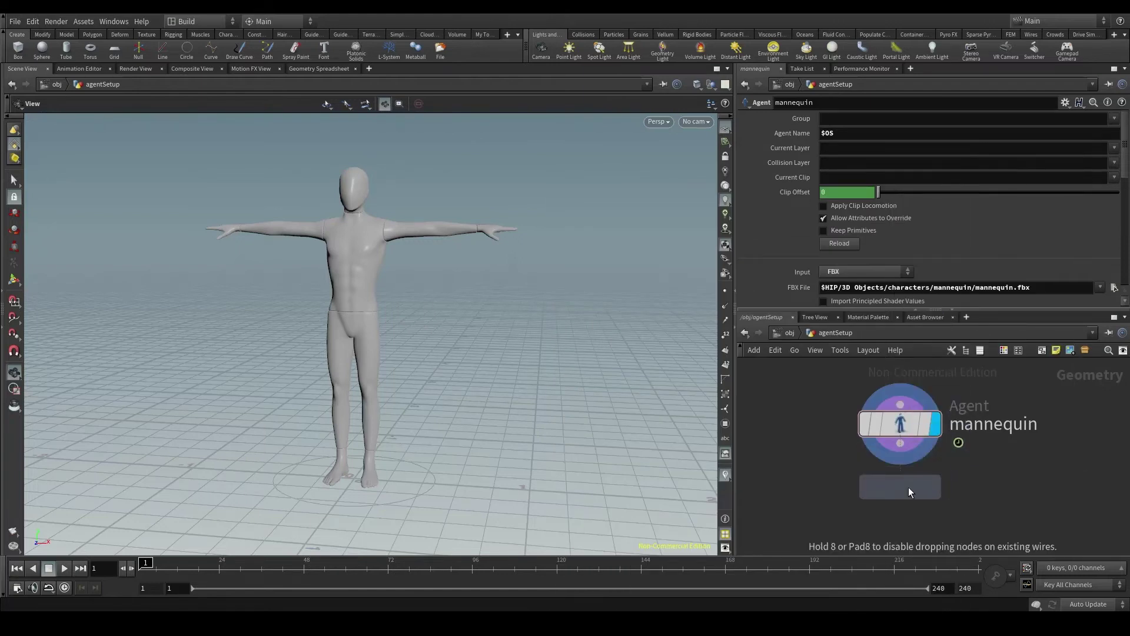
left_click(903, 497)
mouse_move(903, 497)
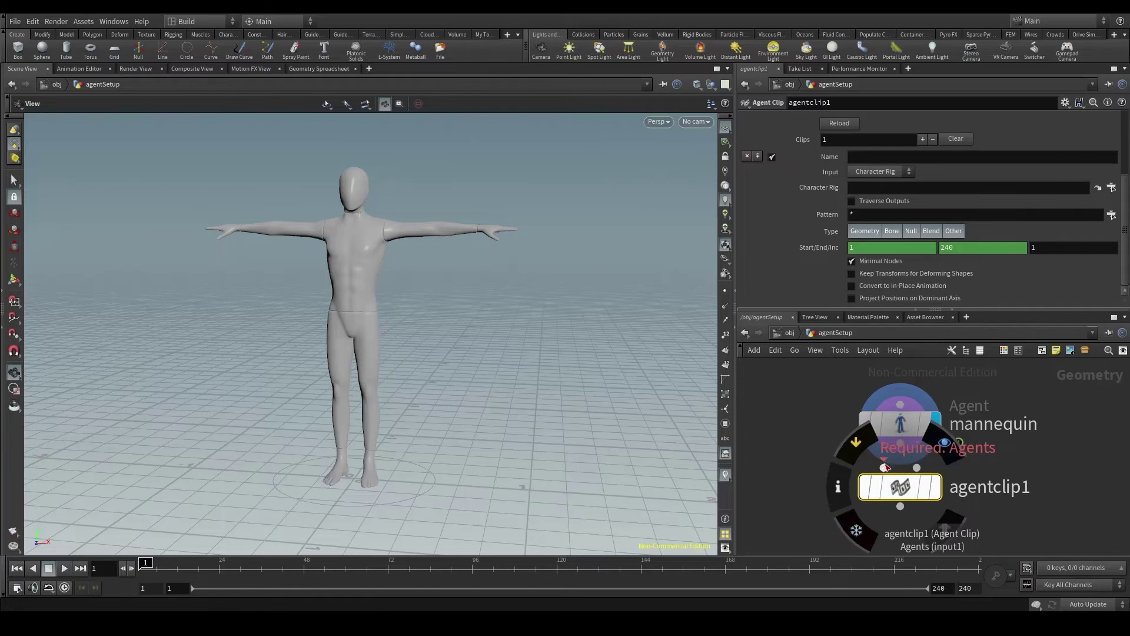
Connect the mannequin node's output to the Agent Clip node's Agents input and display the Agent Clip node
left_click(885, 466)
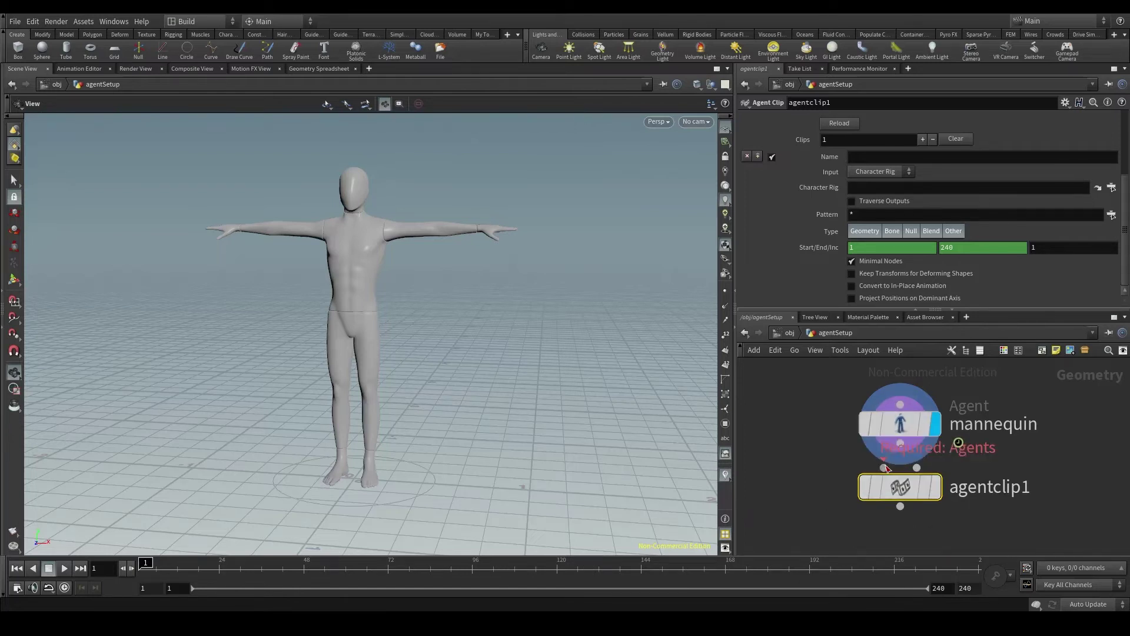
left_click(900, 444)
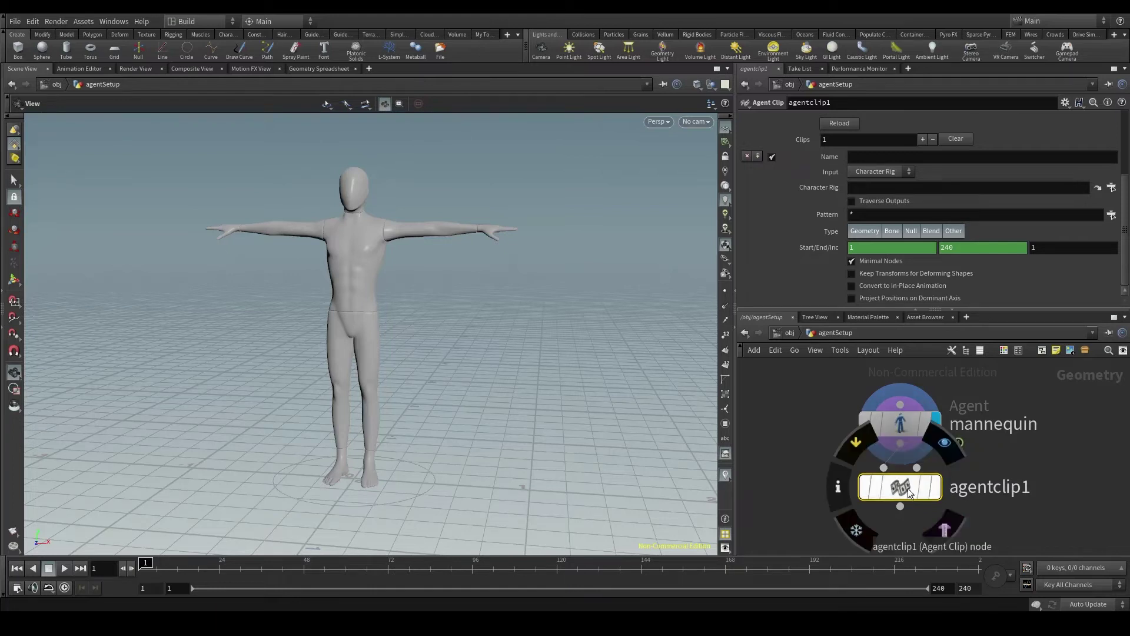
left_click(939, 493)
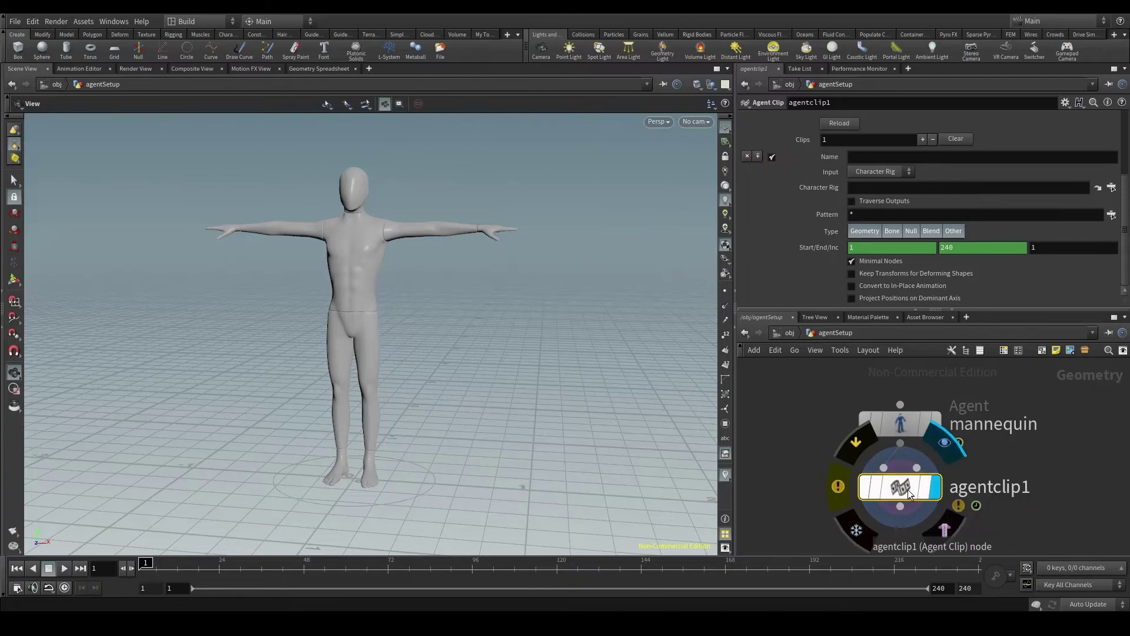
Set the clip's input to FBX and load mannequin_walk_neutral_noProp_01.fbx from $HIP/3D Objects/characters/mannequin/anim
scroll(984, 246, "up", 4)
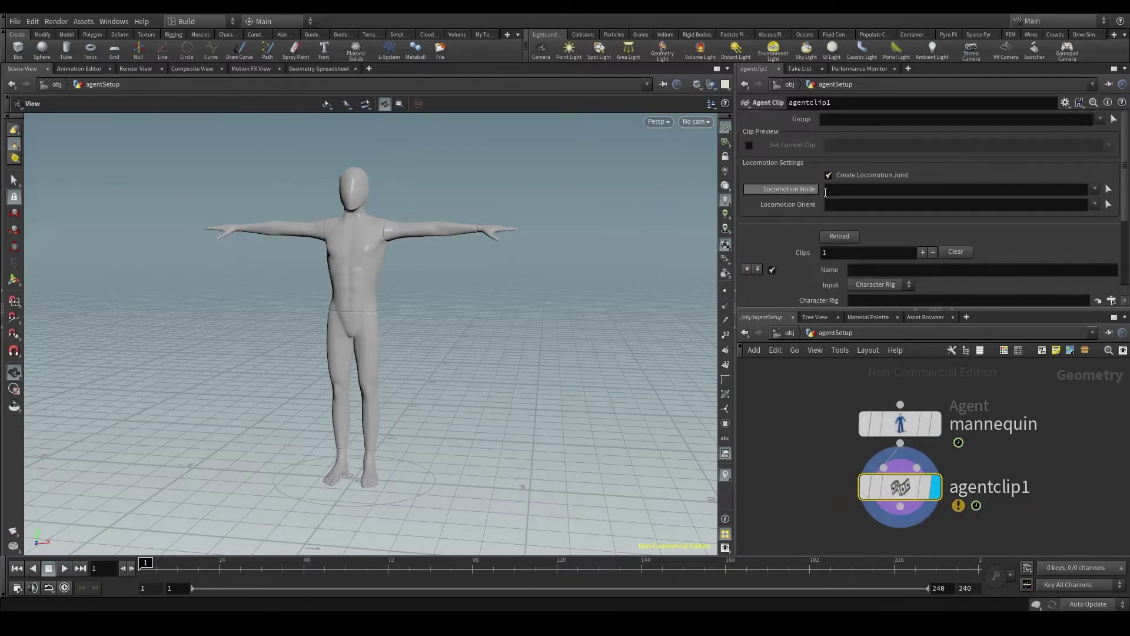
scroll(882, 171, "down", 4)
scroll(940, 214, "up", 4)
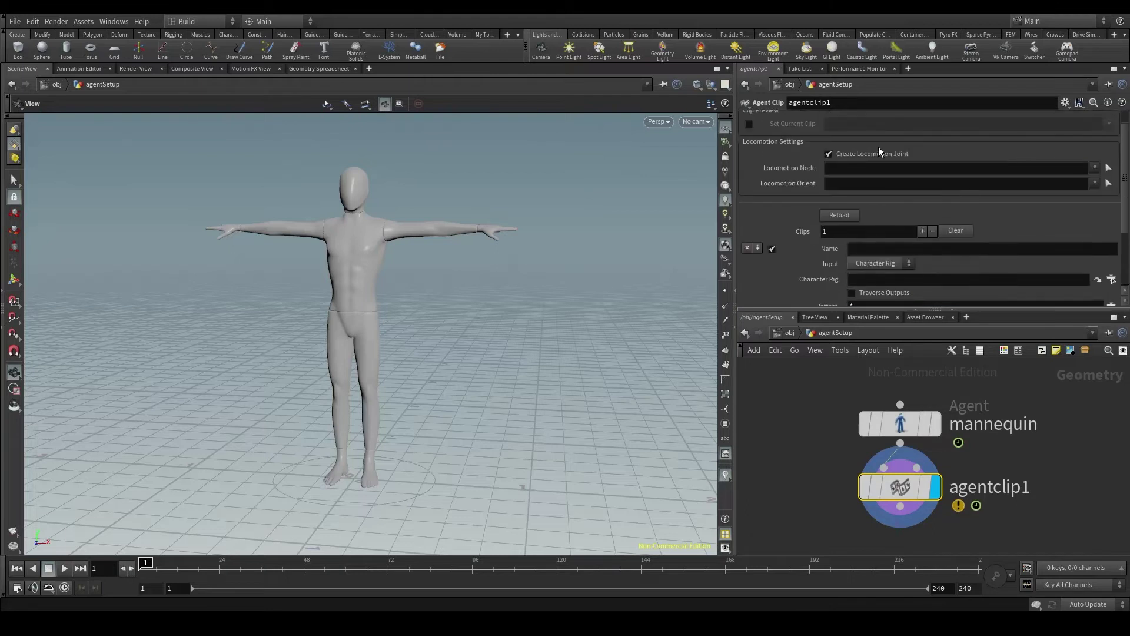
scroll(967, 248, "down", 4)
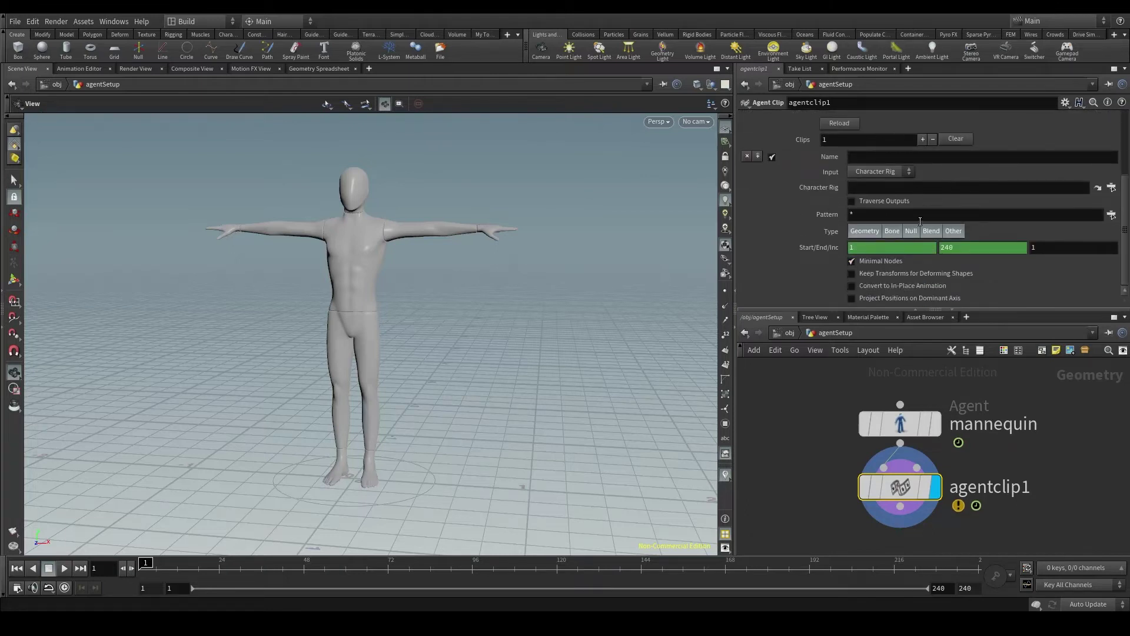
left_click(883, 175)
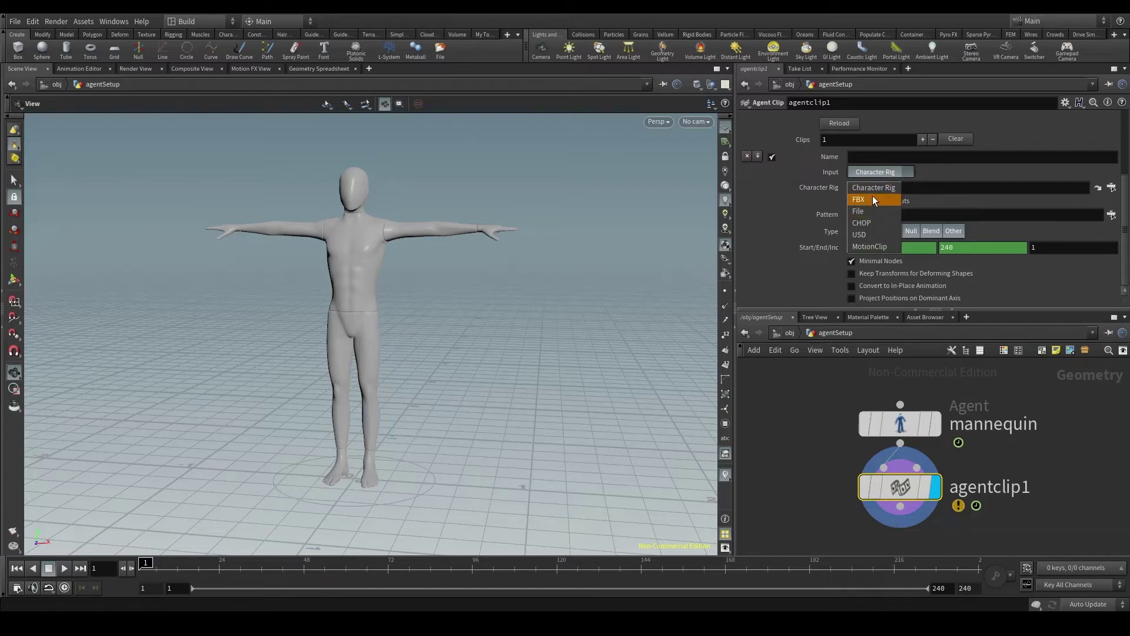
left_click(874, 187)
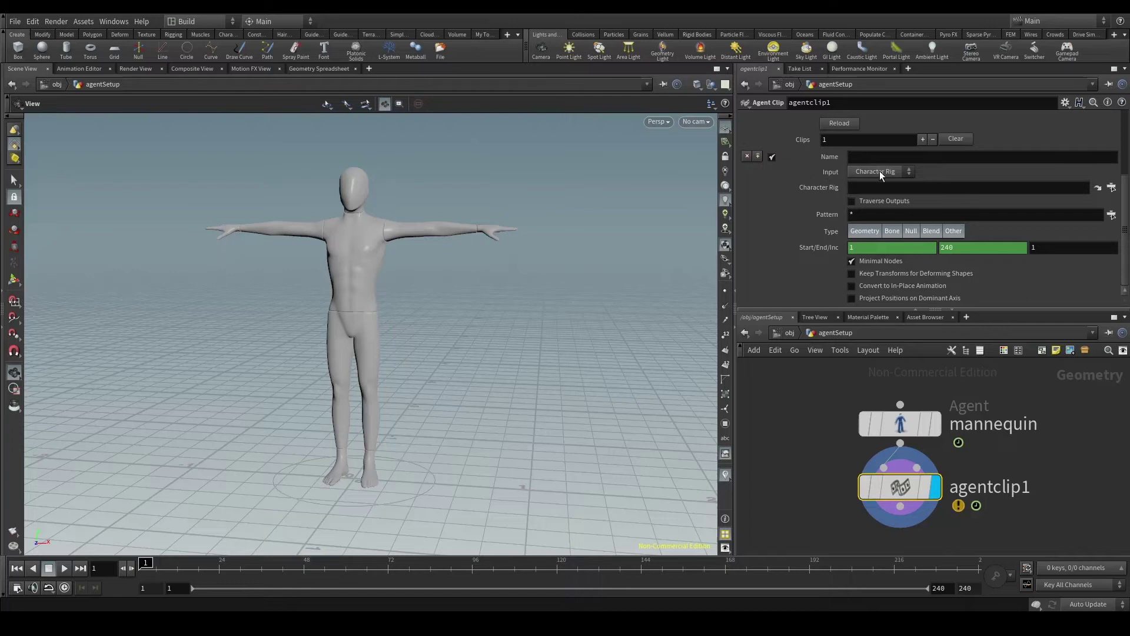
left_click(882, 173)
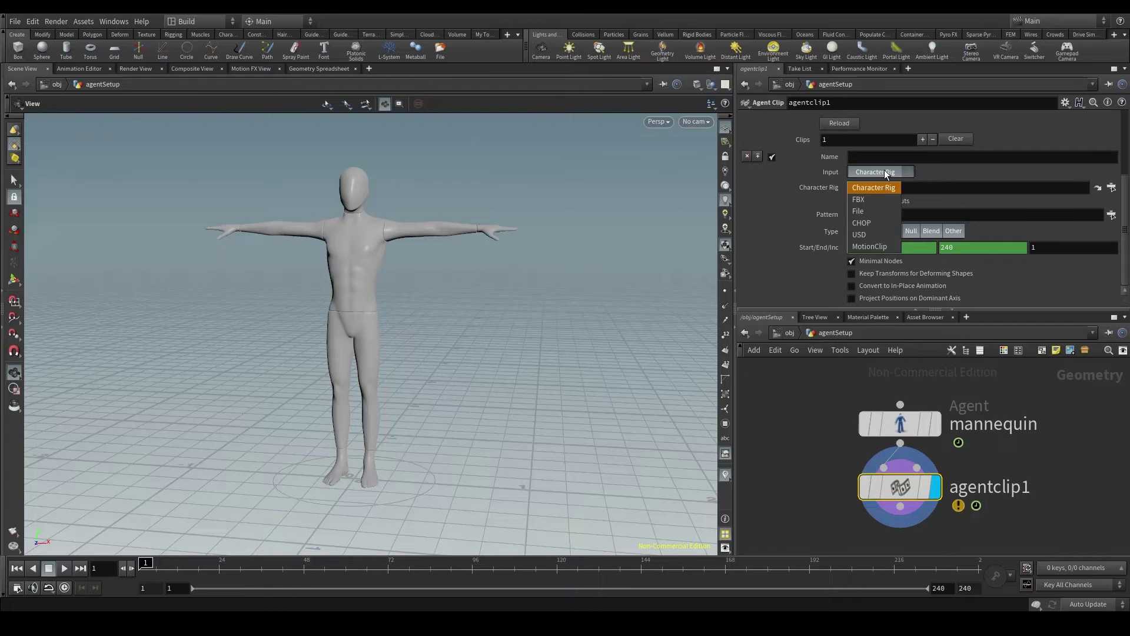
left_click(870, 200)
left_click(877, 97)
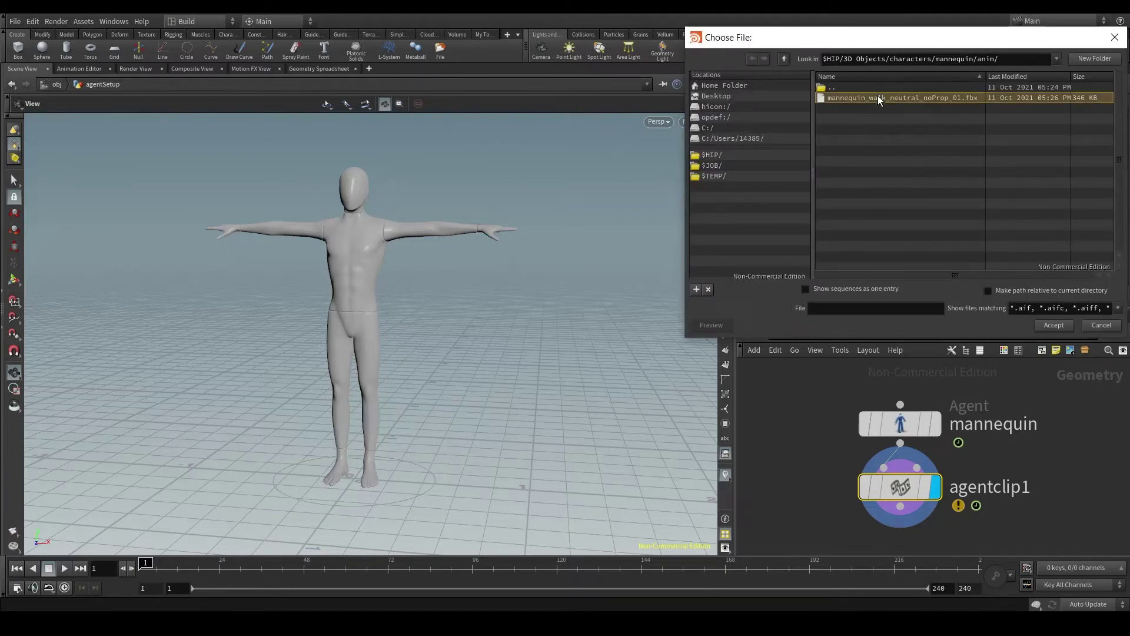
left_click(1052, 328)
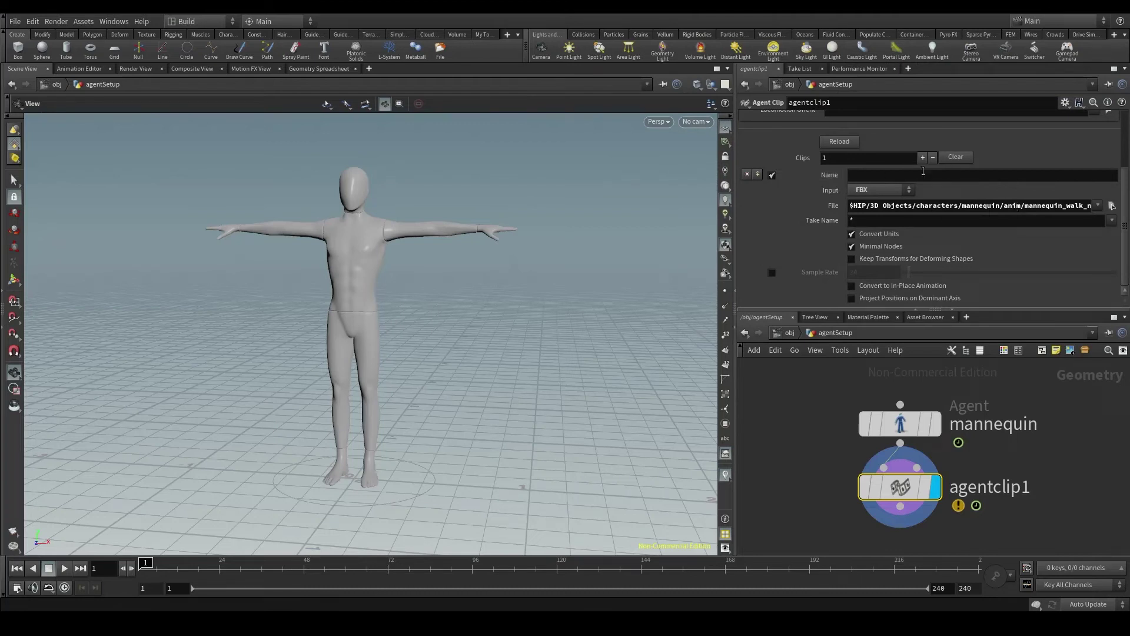
Copy the FBX file's base name into the clip's name, mannequin_walk_neutral_noProp_01
left_click_drag(1024, 206, 1073, 206)
key("ctrl+c")
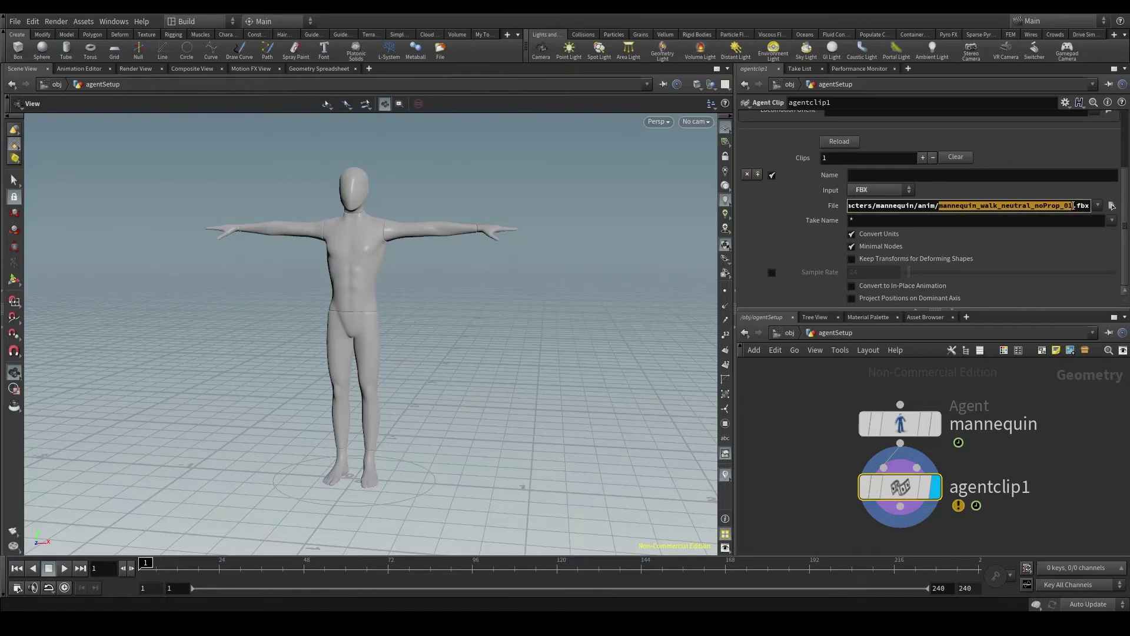
left_click(1031, 178)
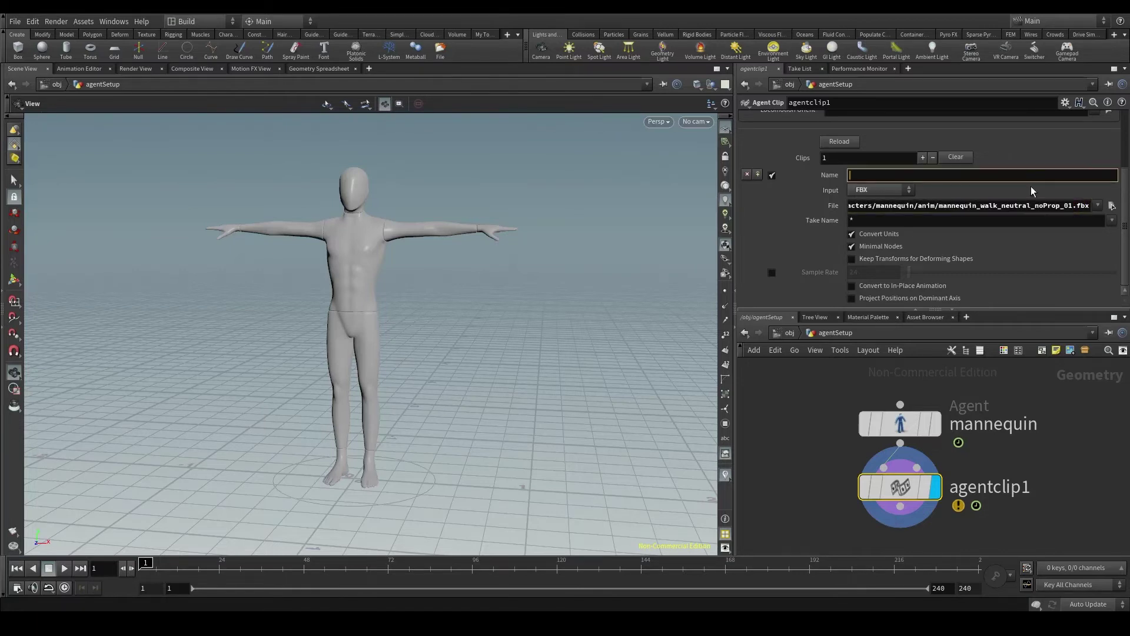
key("ctrl+v")
key("Return")
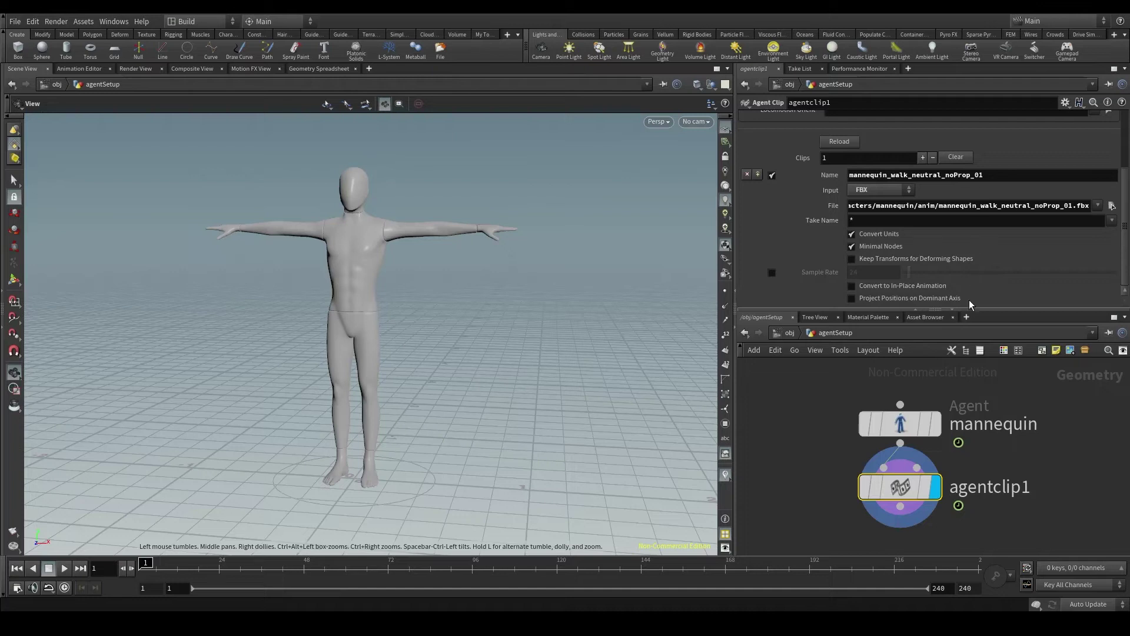
Enable Set Current Clip in the clip preview and choose mannequin_walk_neutral_noProp_01
scroll(1022, 263, "up", 3)
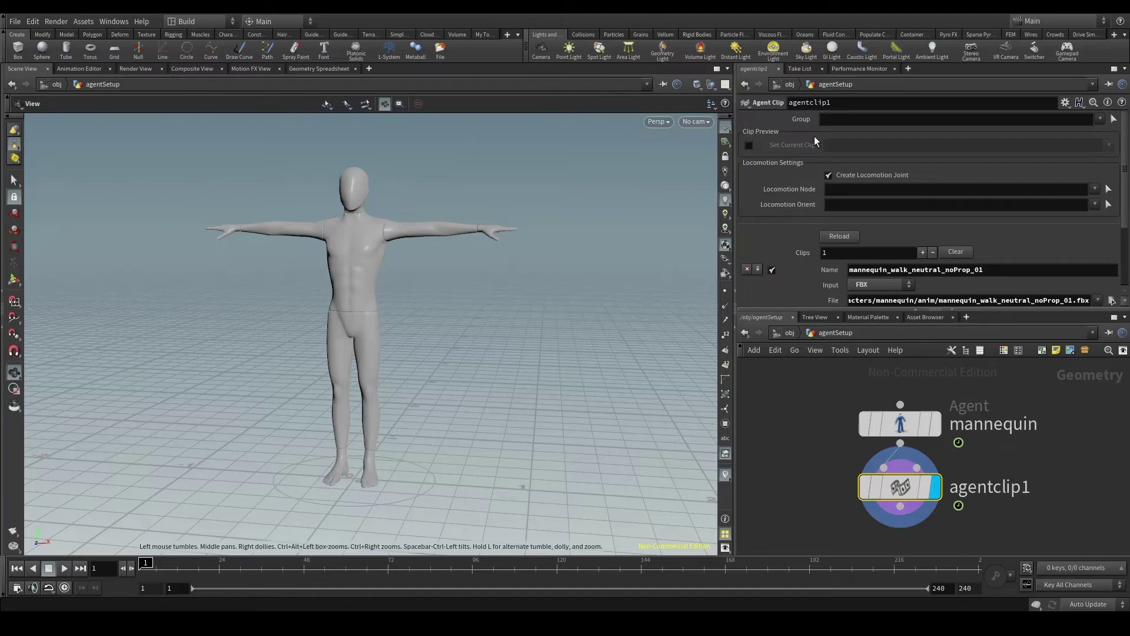
left_click(749, 145)
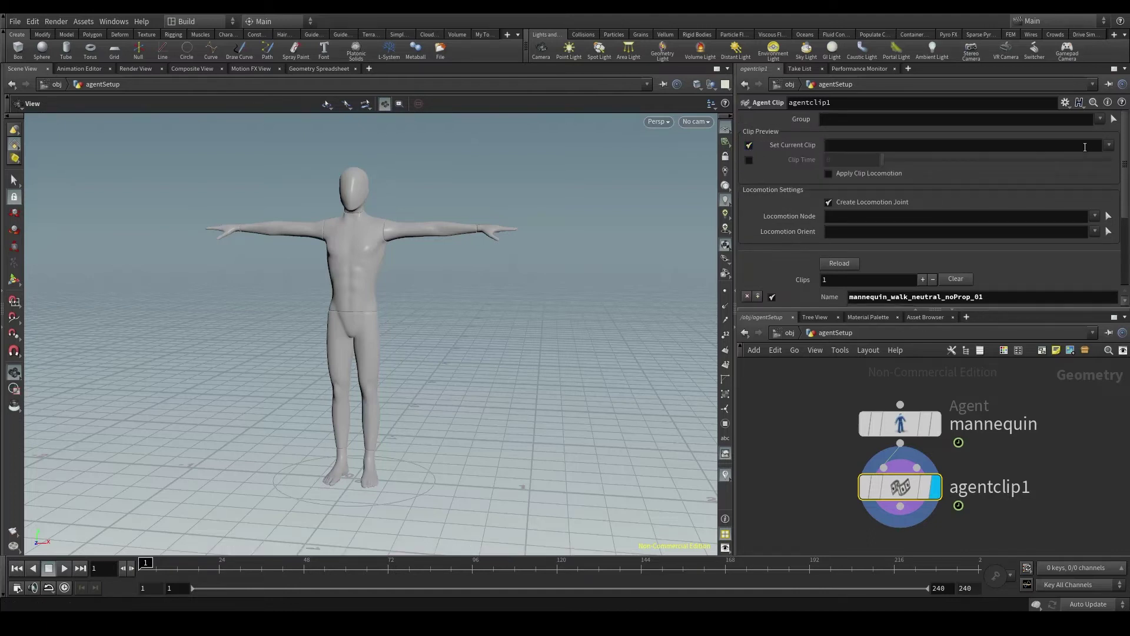
left_click(1109, 145)
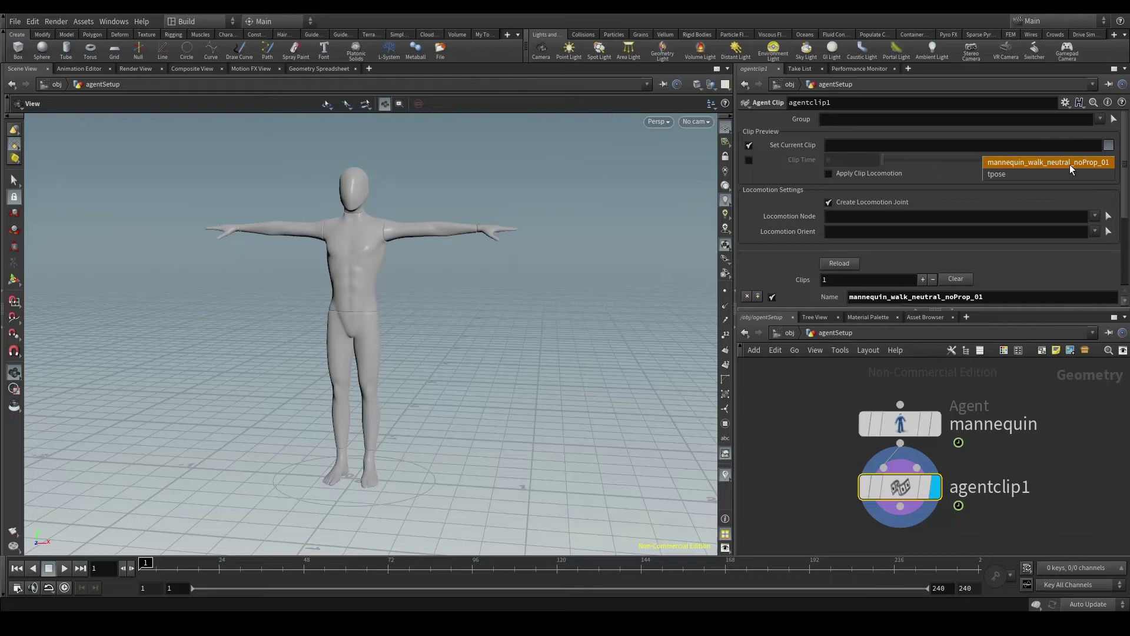
left_click(1015, 162)
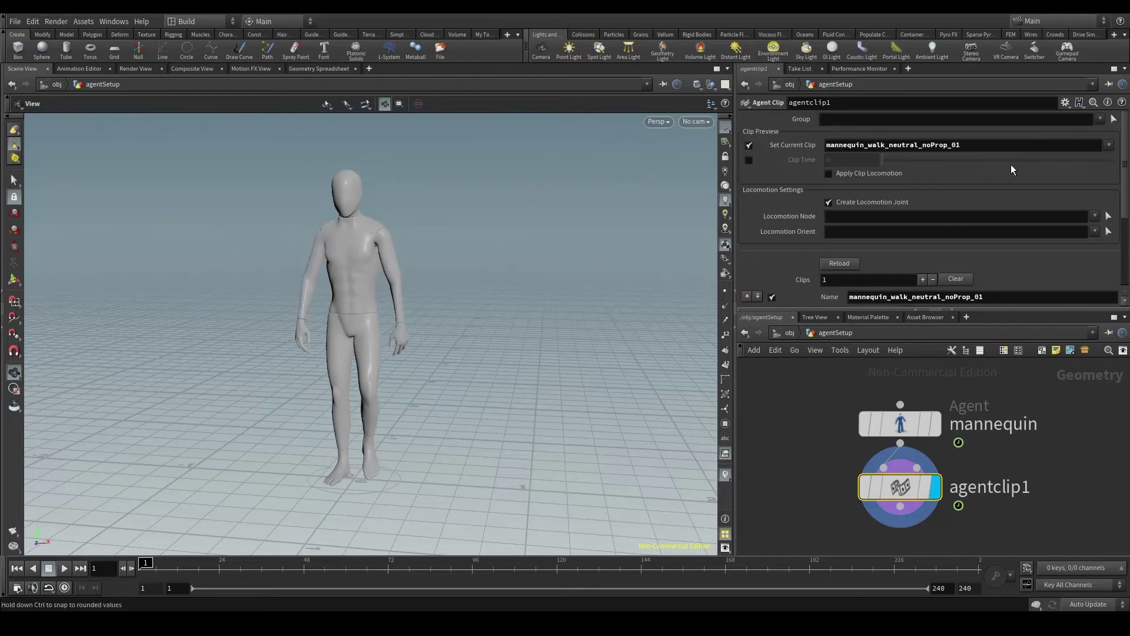
Play the walk animation from the first frame with real-time playback turned on
left_click(64, 568)
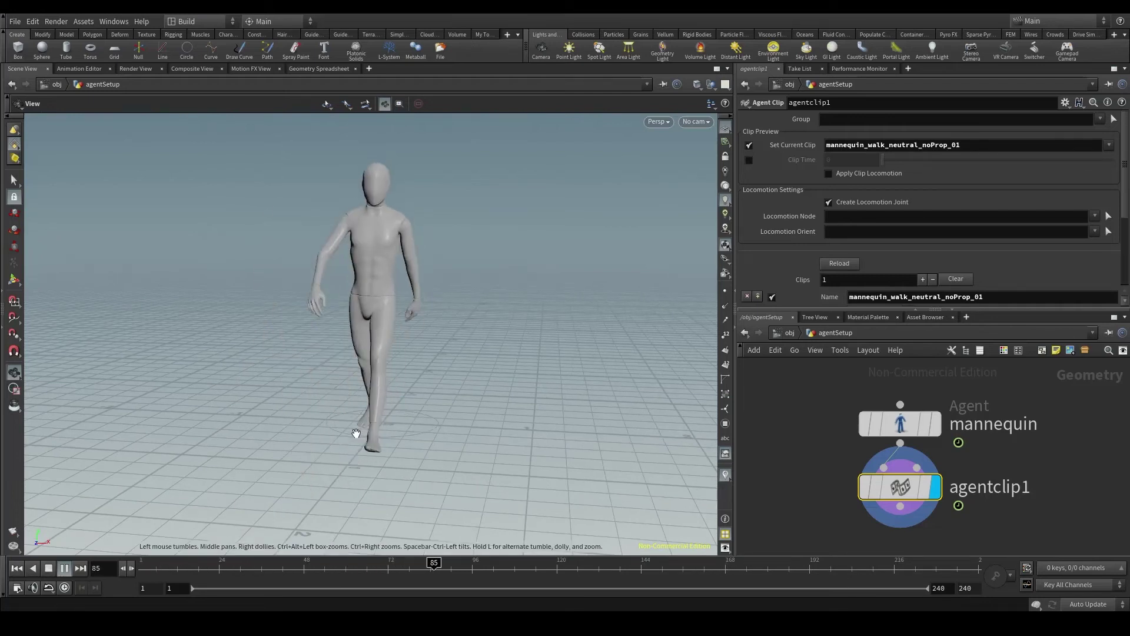
left_click(16, 567)
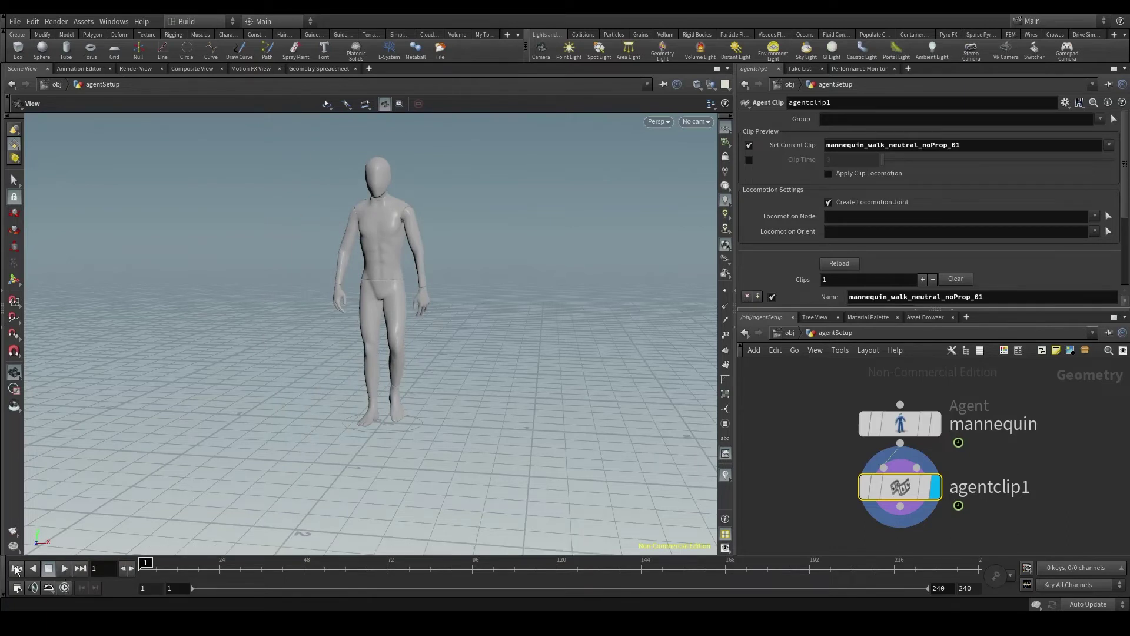
left_click(67, 568)
left_click(64, 567)
left_click_drag(353, 424, 307, 414)
middle_click_drag(307, 414, 435, 419)
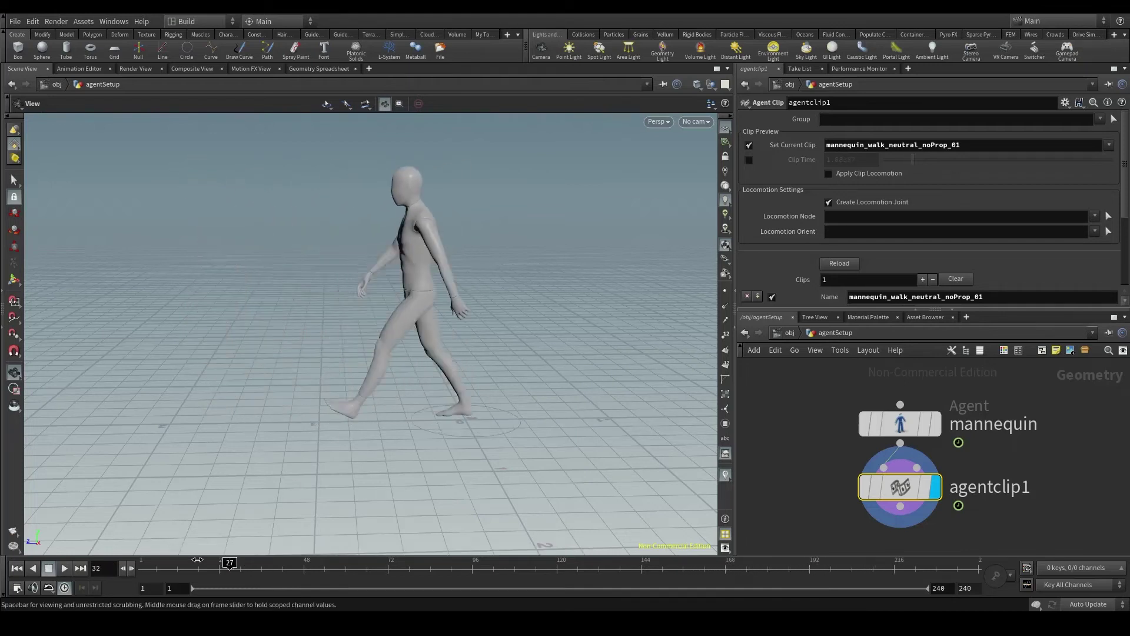
Scrub the walk cycle and replay it from the first frame to examine how the mannequin moves through the scene
left_click(204, 562)
left_click_drag(204, 562, 240, 554)
left_click(17, 569)
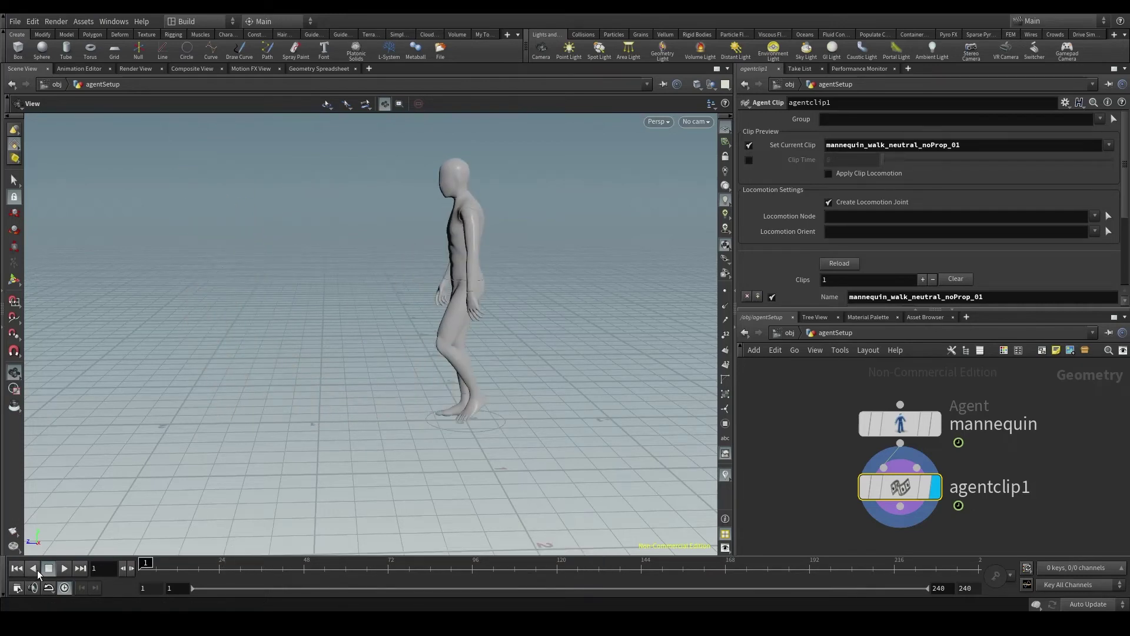
left_click(63, 568)
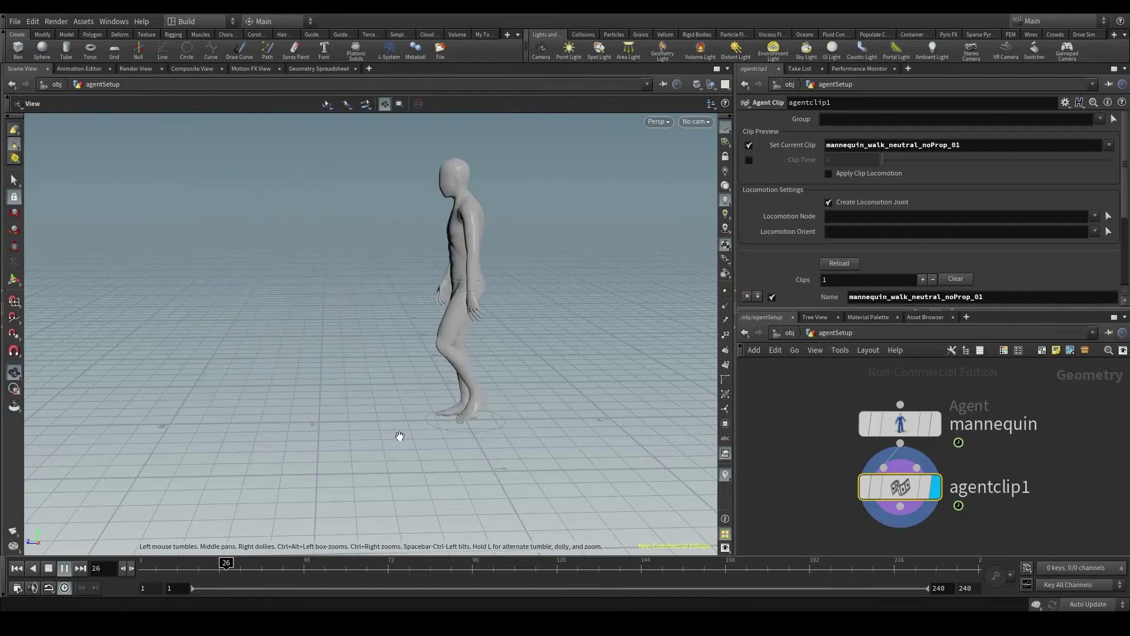
left_click_drag(172, 373, 255, 320)
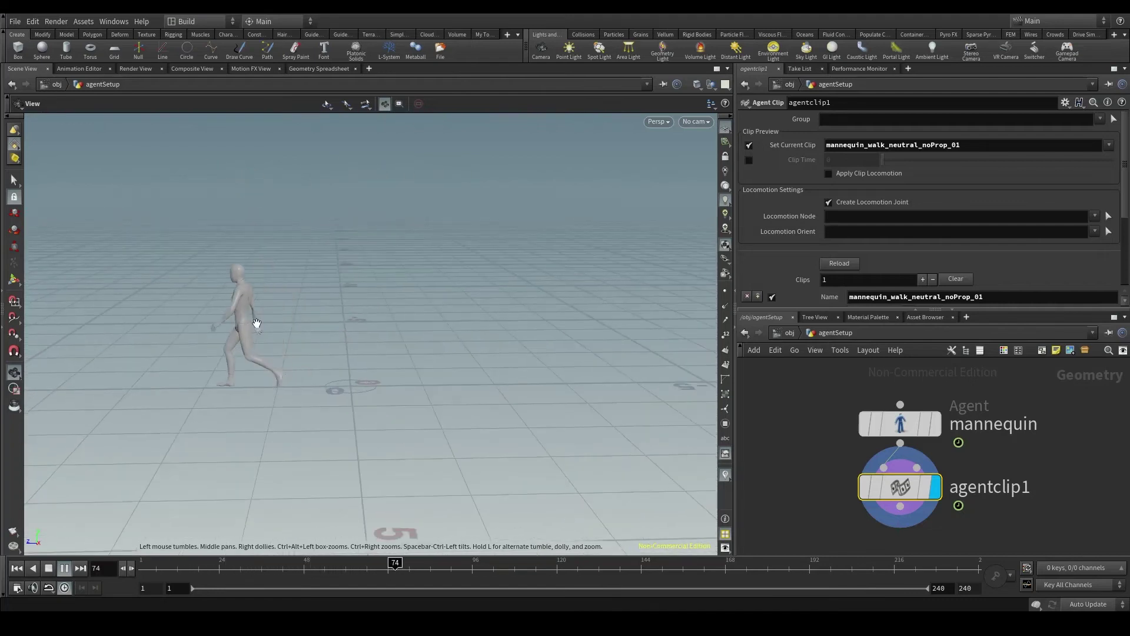
mouse_move(271, 415)
left_mouse_down()
mouse_move(259, 391)
mouse_move(245, 390)
mouse_move(293, 417)
left_mouse_up()
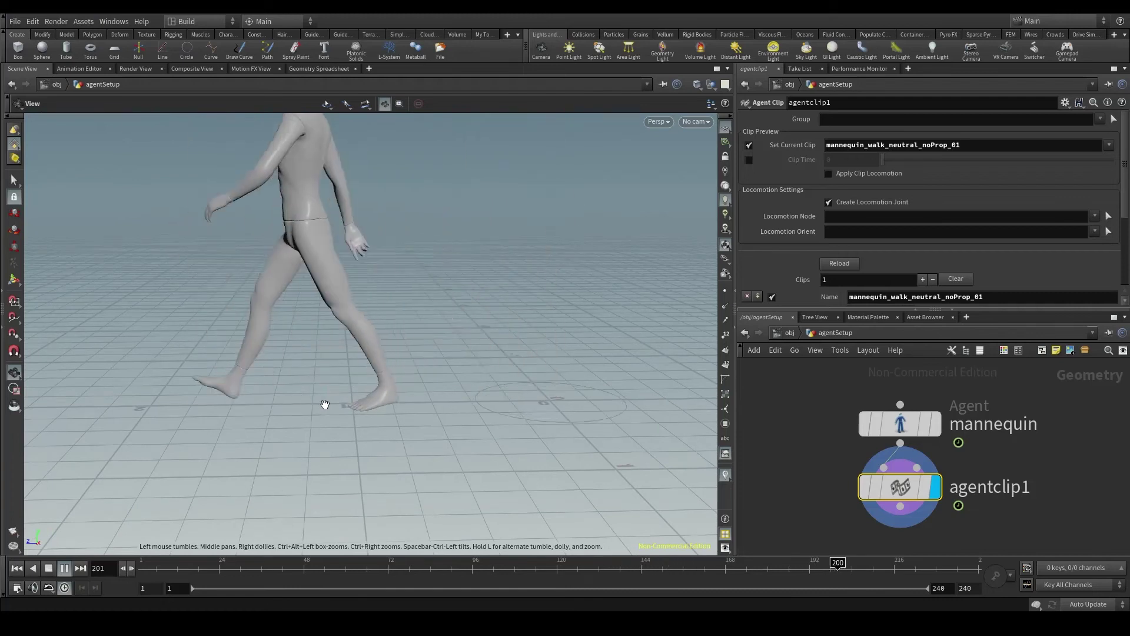
scroll(325, 405, "down", 2)
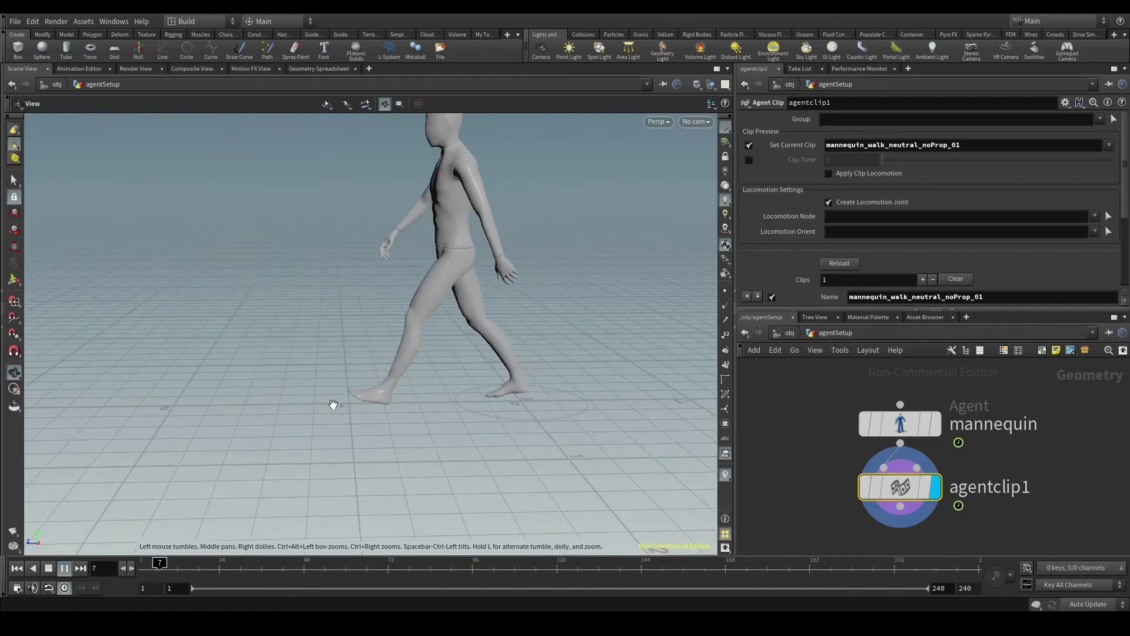
left_click(17, 568)
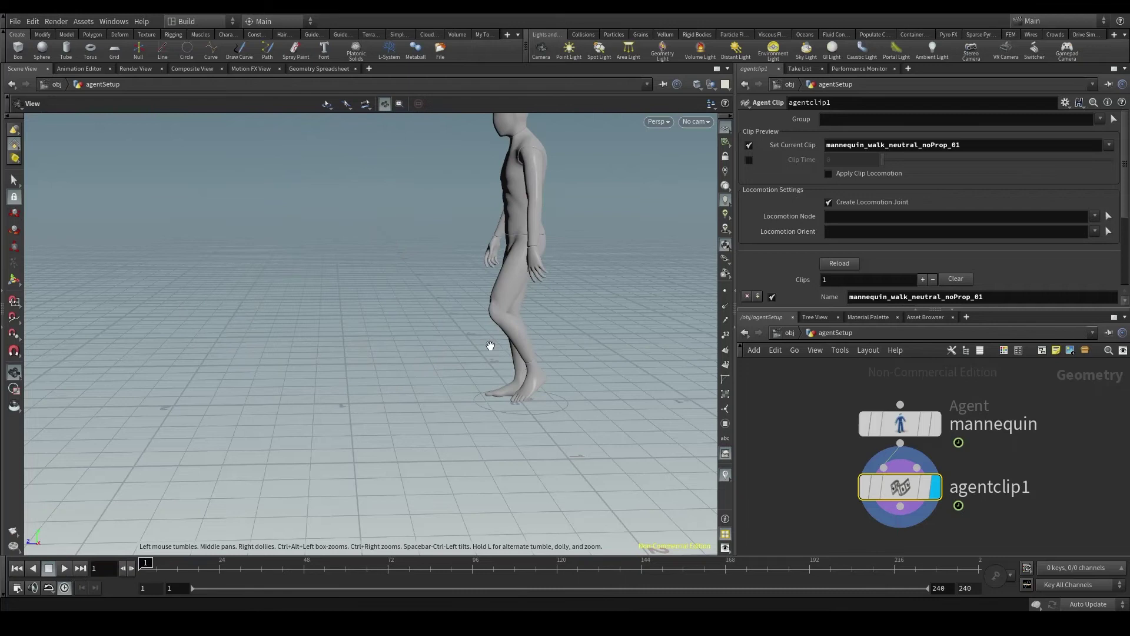
left_click_drag(426, 363, 457, 356)
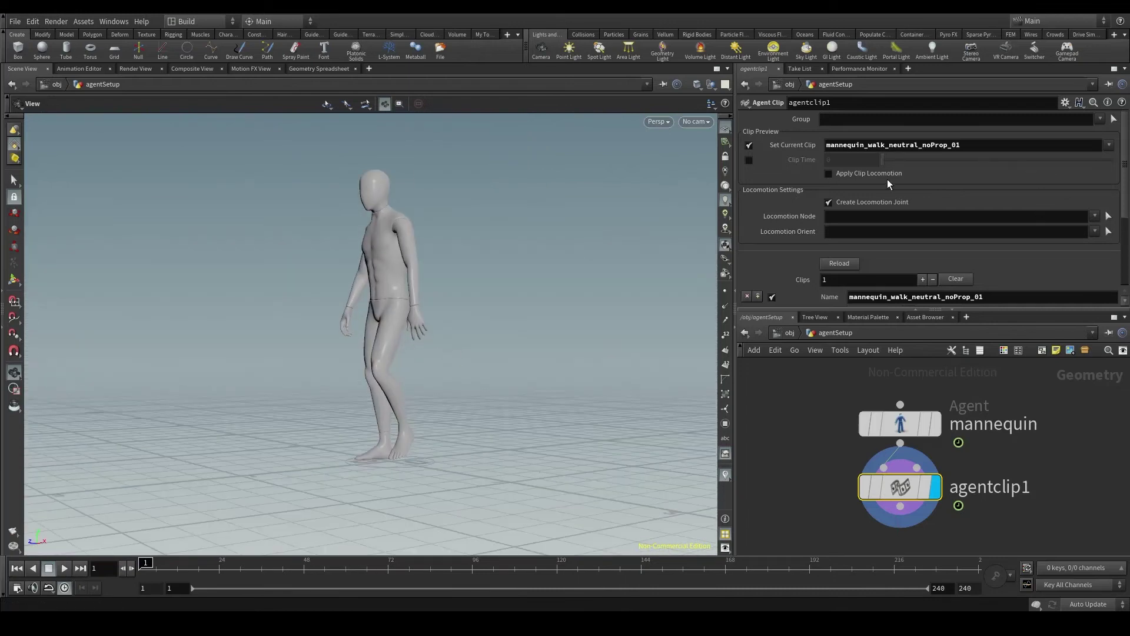
scroll(955, 173, "down", 3)
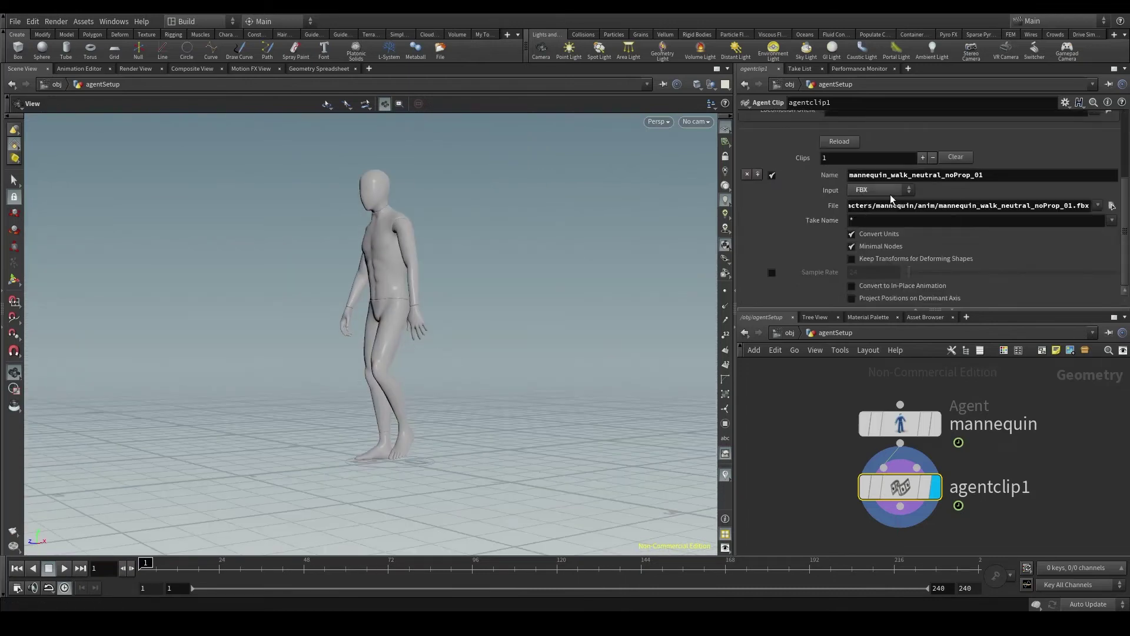
Enable Convert to In-Place Animation for the walk clip
mouse_move(888, 285)
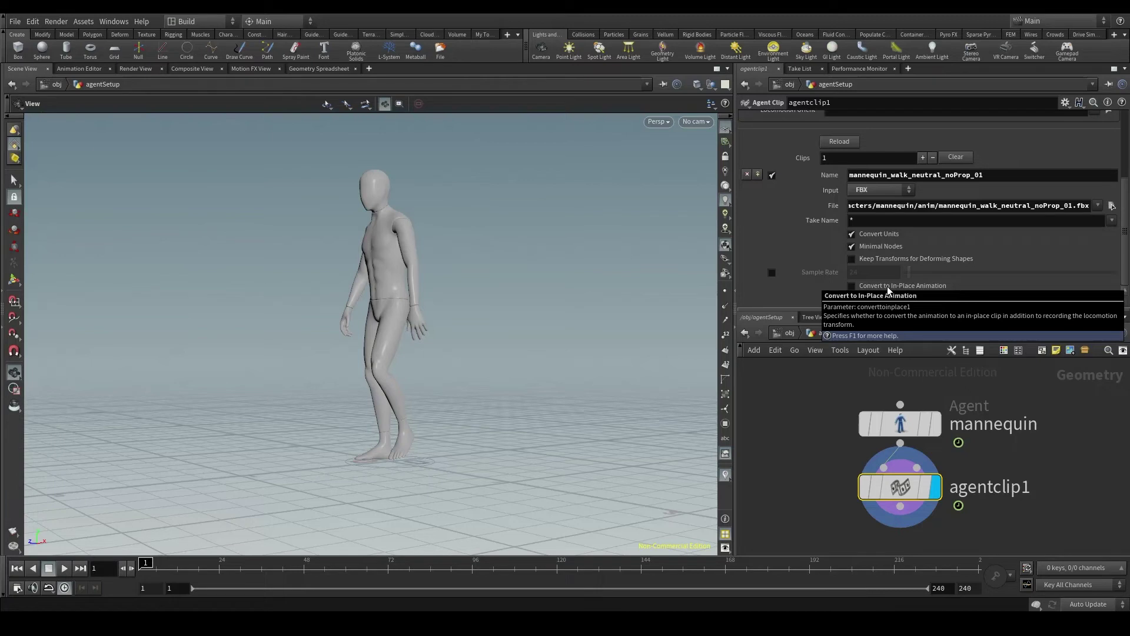
left_click(852, 286)
mouse_move(880, 483)
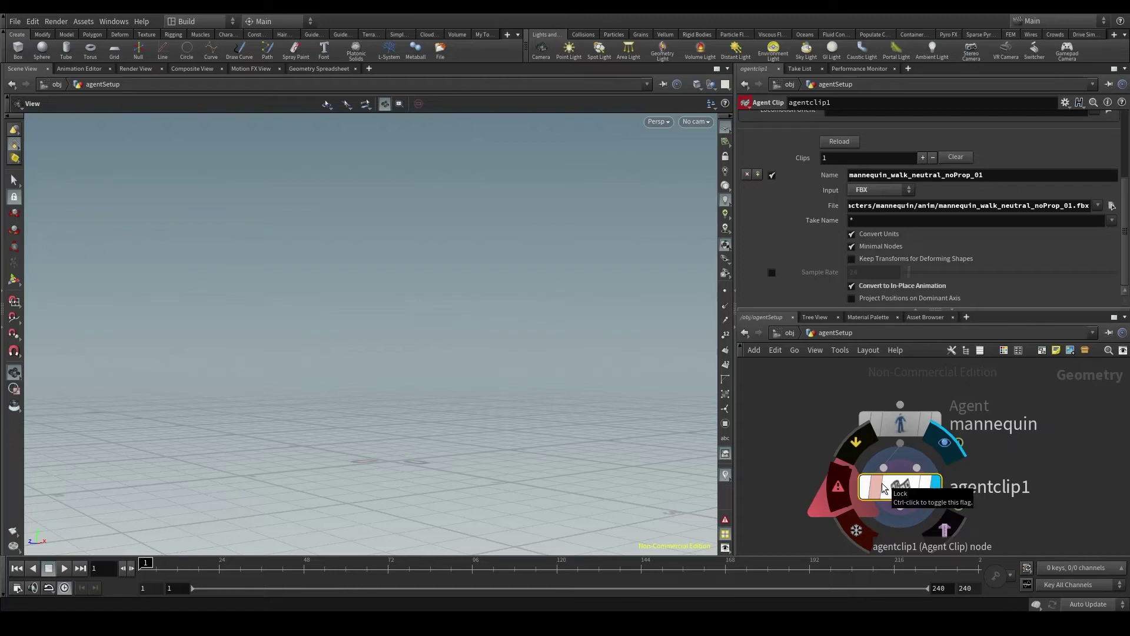
Set the agent clip's Locomotion Node to mixamorig1_Hips
scroll(992, 259, "up", 4)
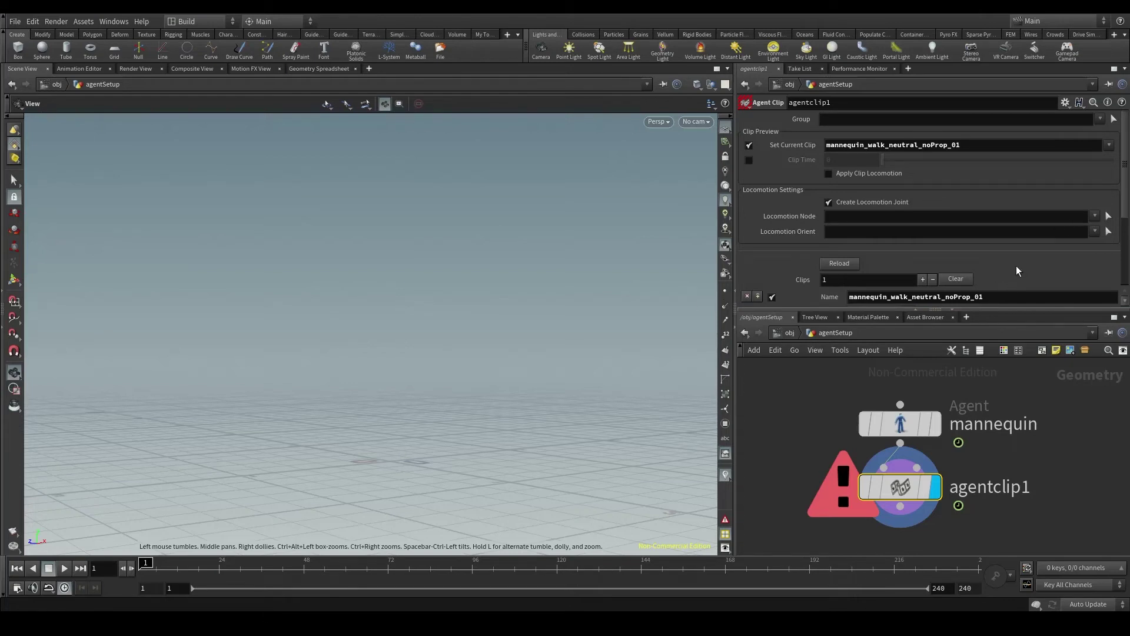
left_click(1096, 217)
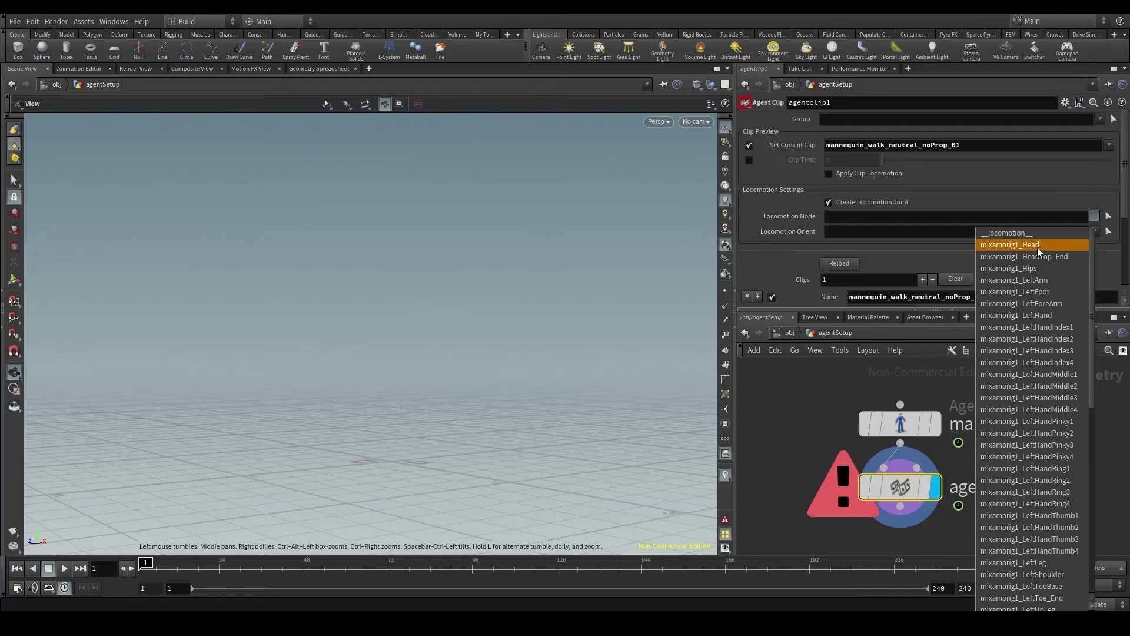
scroll(1024, 465, "down", 4)
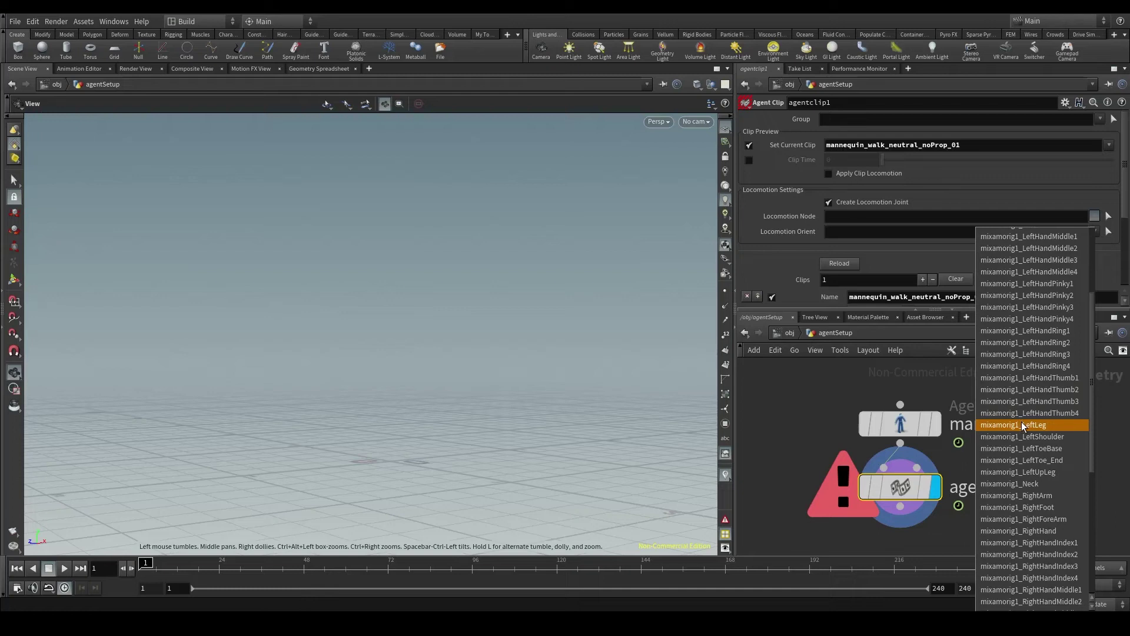
scroll(1024, 421, "down", 7)
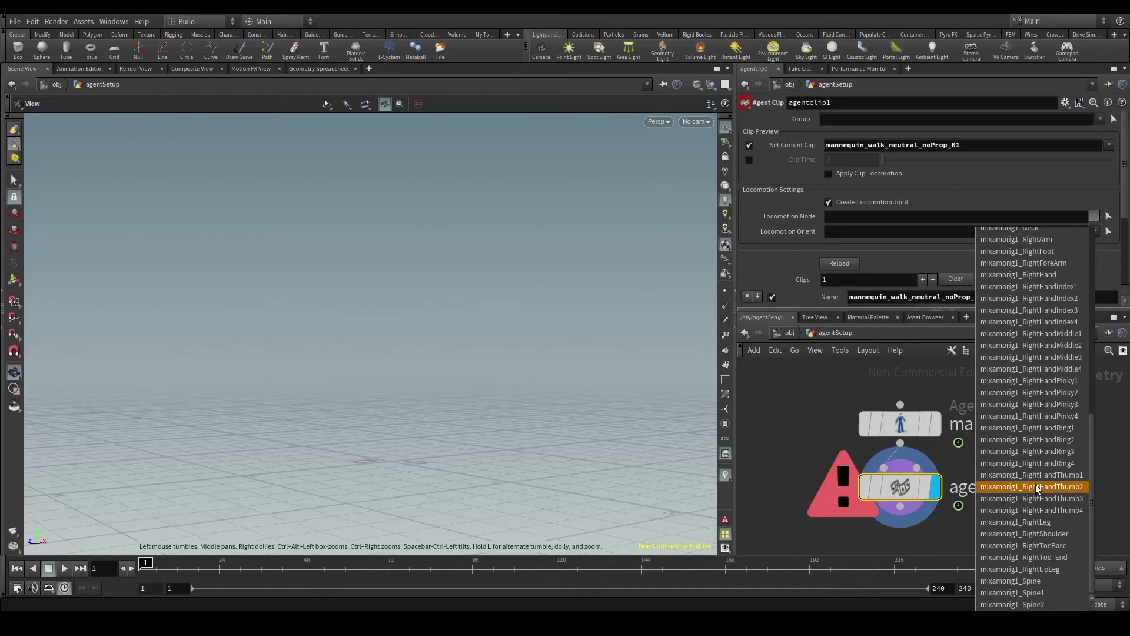
scroll(1036, 480, "up", 11)
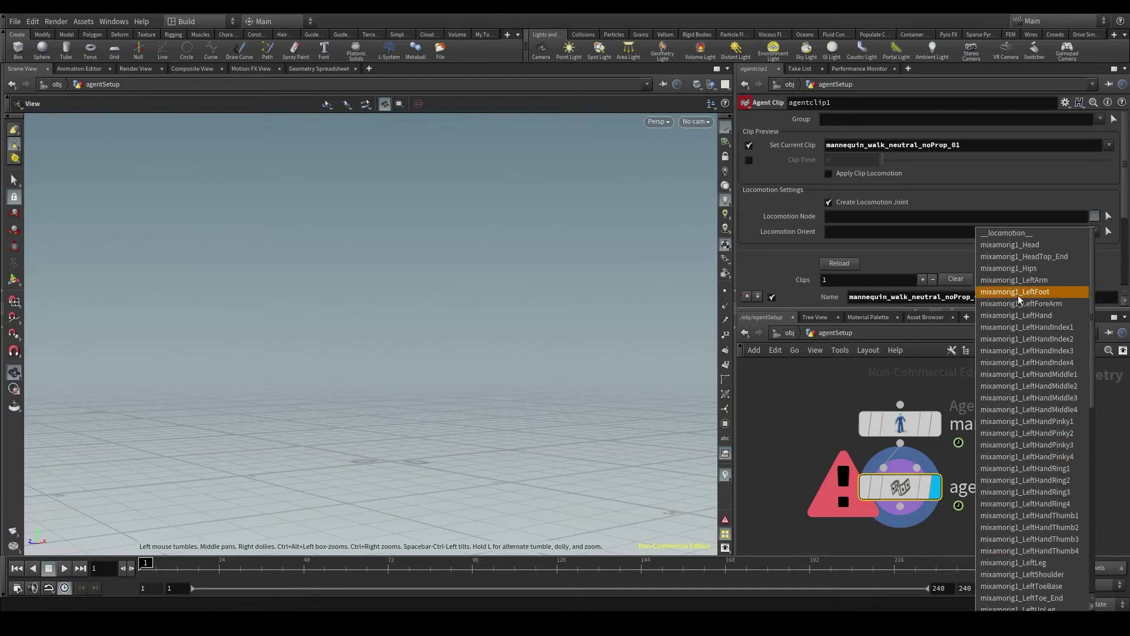
left_click(1029, 267)
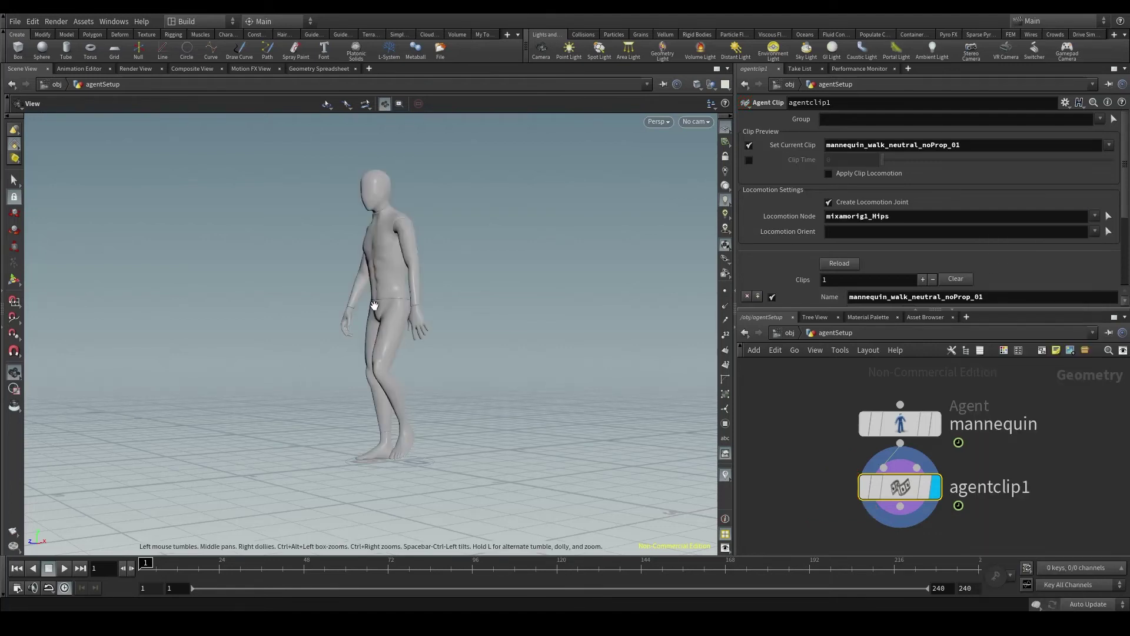
Set the Locomotion Orient joint to mixamorig1_Hips as well
left_click_drag(374, 305, 447, 307)
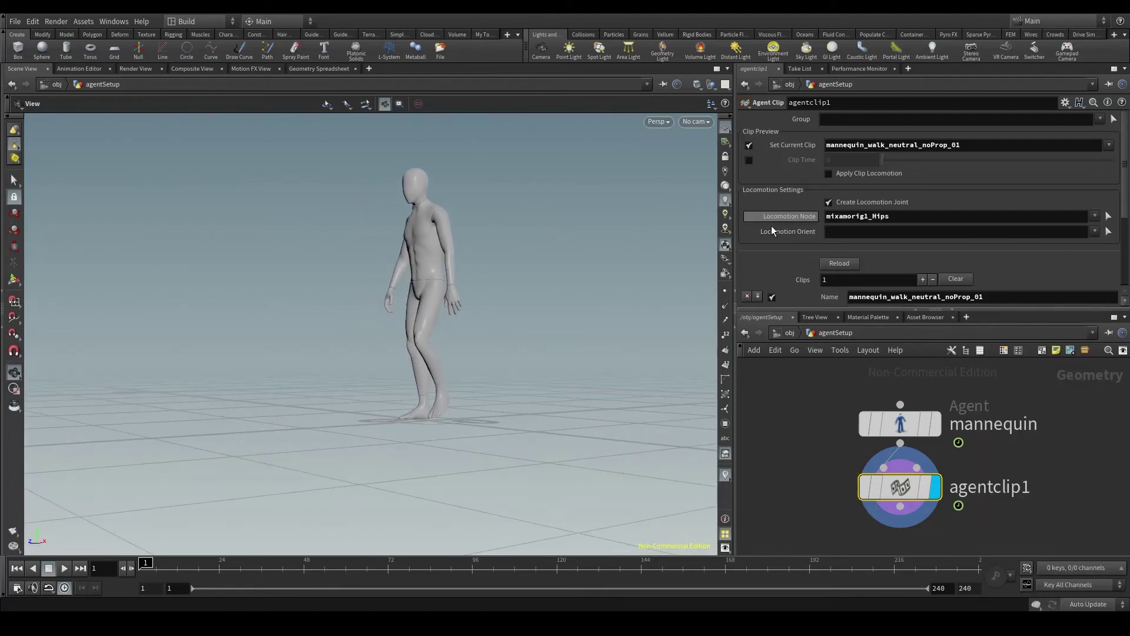
left_click(1094, 233)
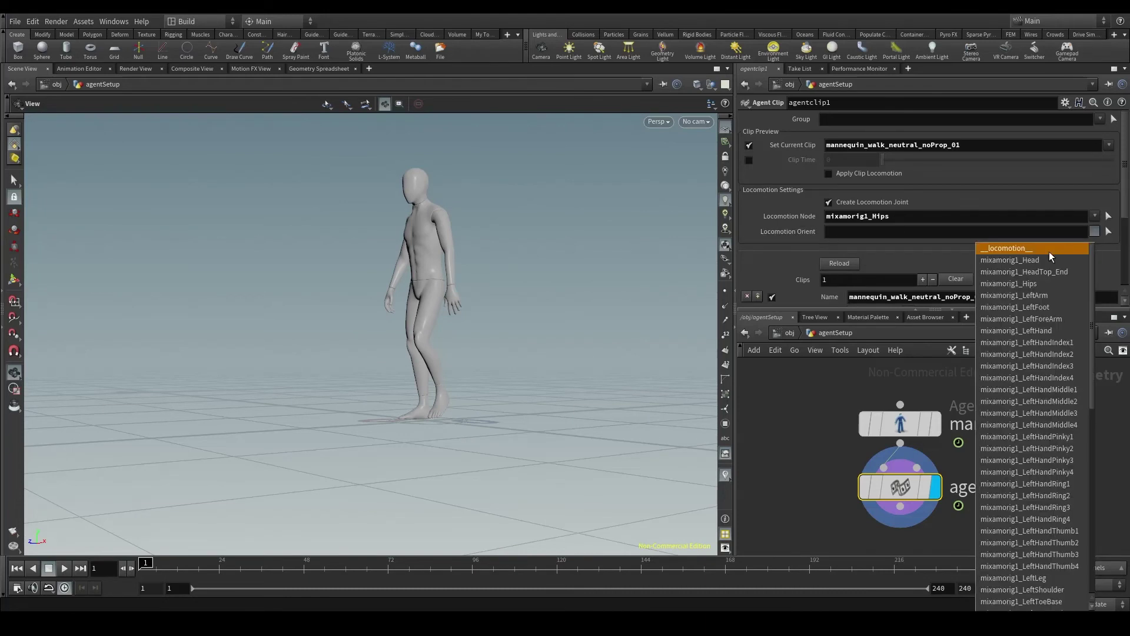
left_click(1032, 283)
Play the in-place walk, reset it to the first frame and replay it to examine the mannequin's feet and locomotion
key("Up")
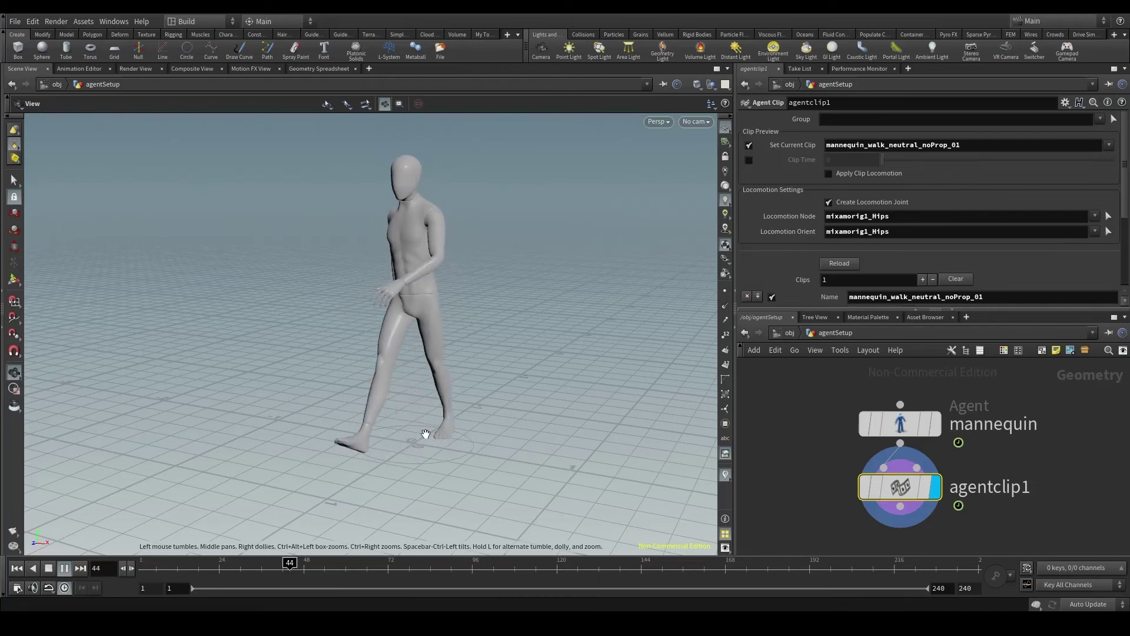
left_click_drag(425, 433, 416, 380)
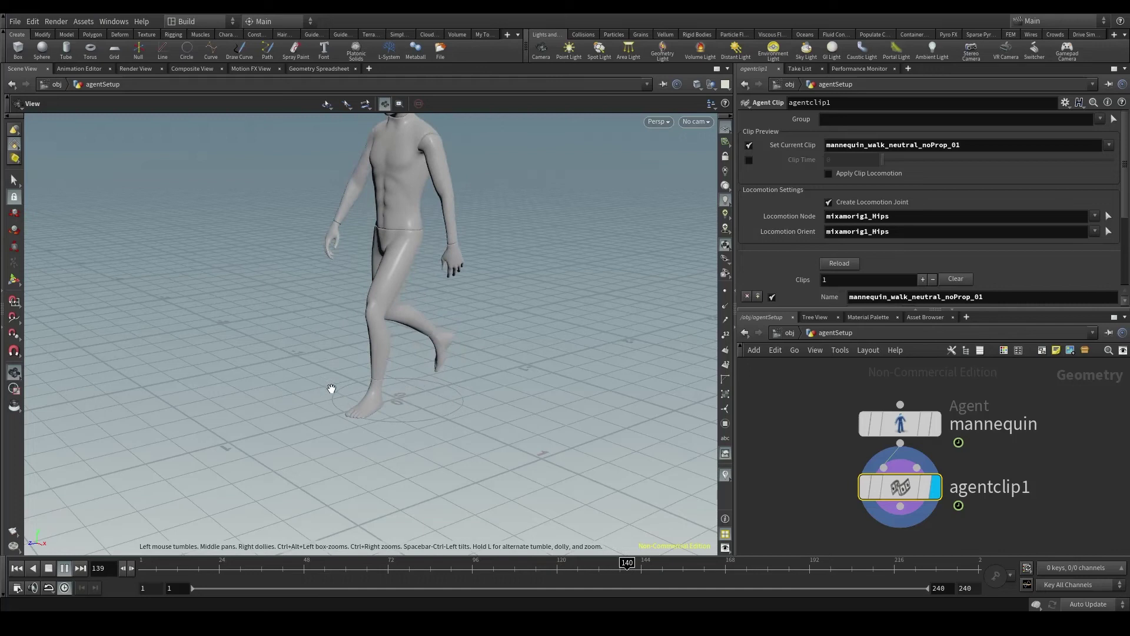
scroll(882, 247, "down", 5)
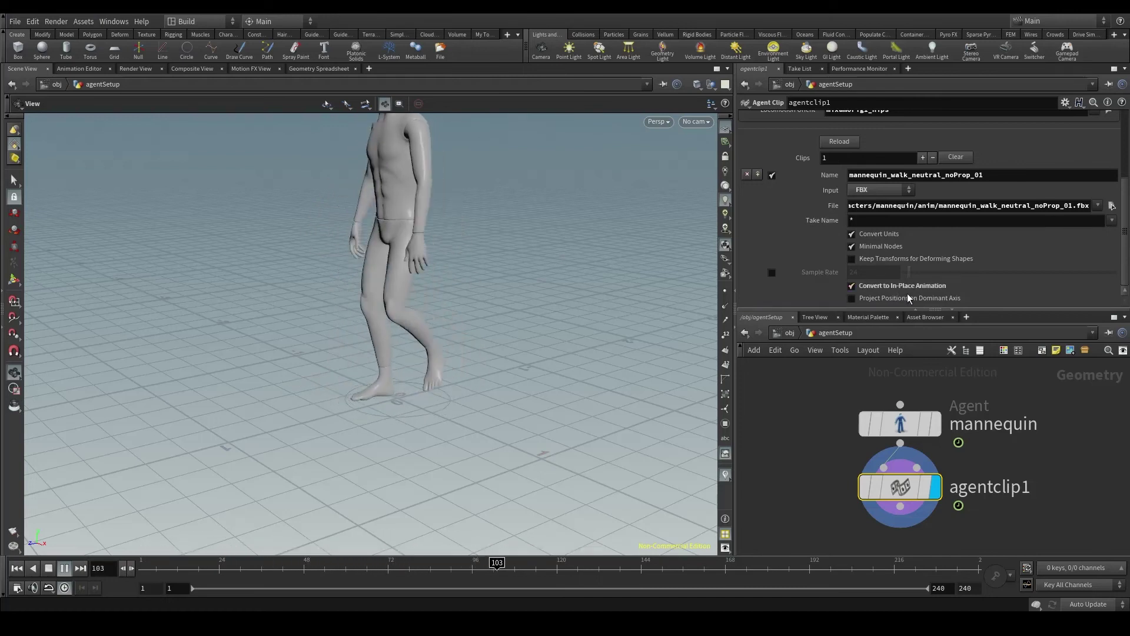
key("ctrl+Left")
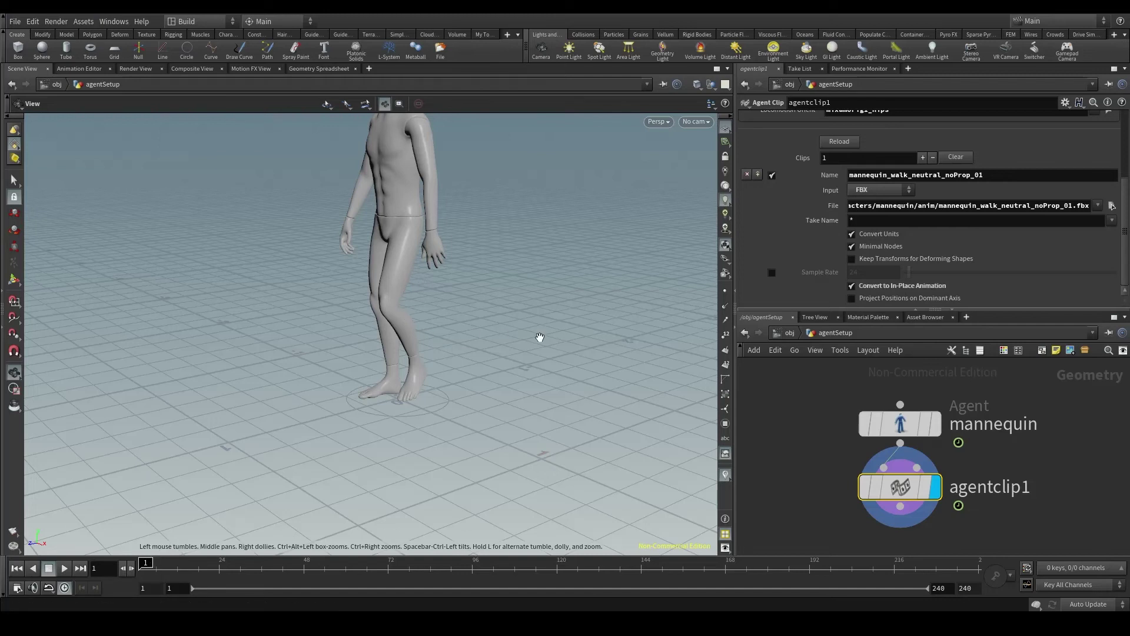
left_click_drag(382, 389, 439, 355)
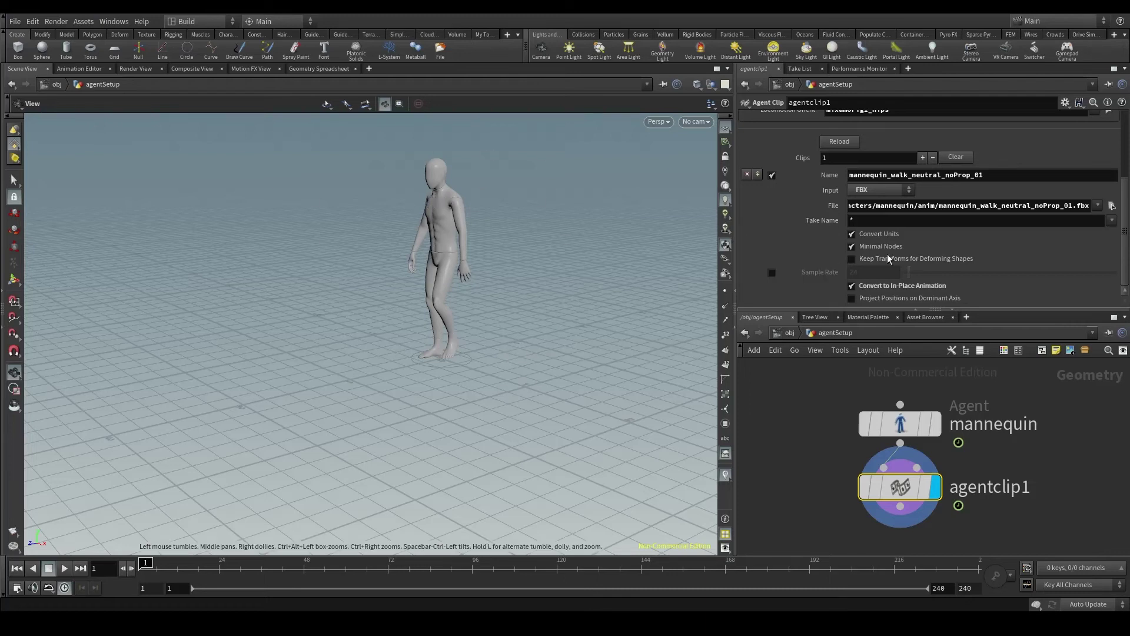
scroll(846, 232, "up", 3)
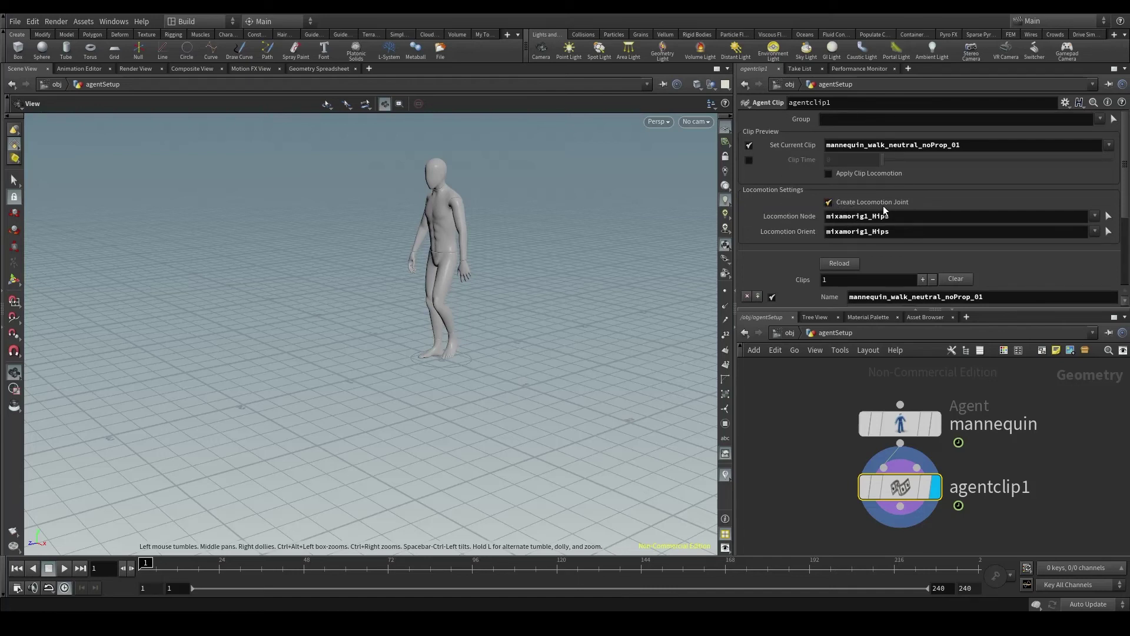
left_click(64, 568)
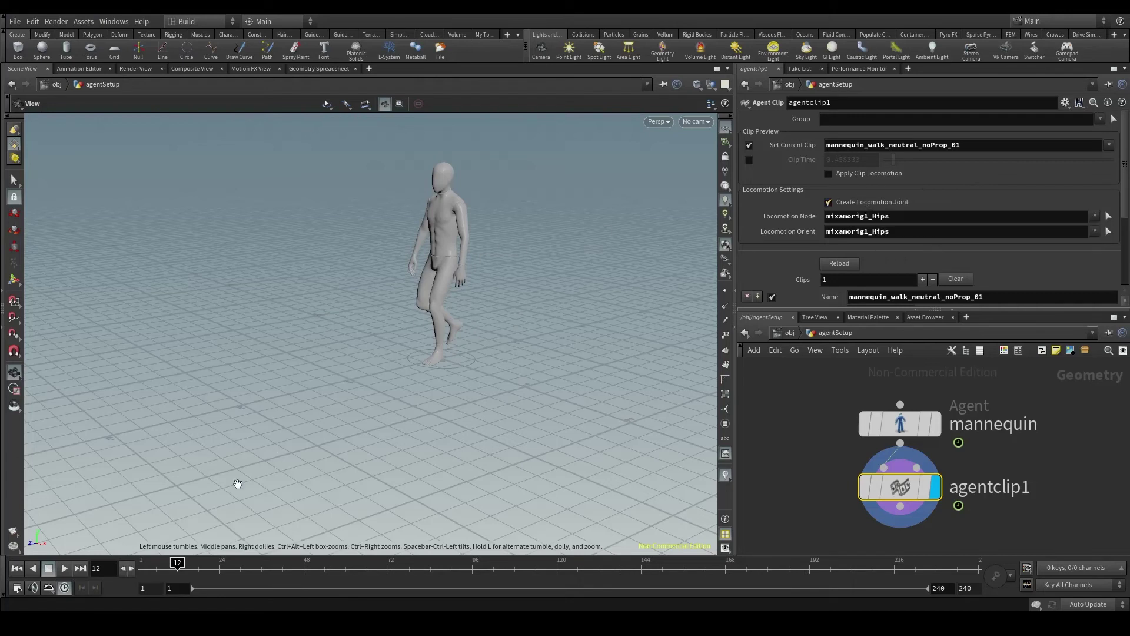
left_click(64, 568)
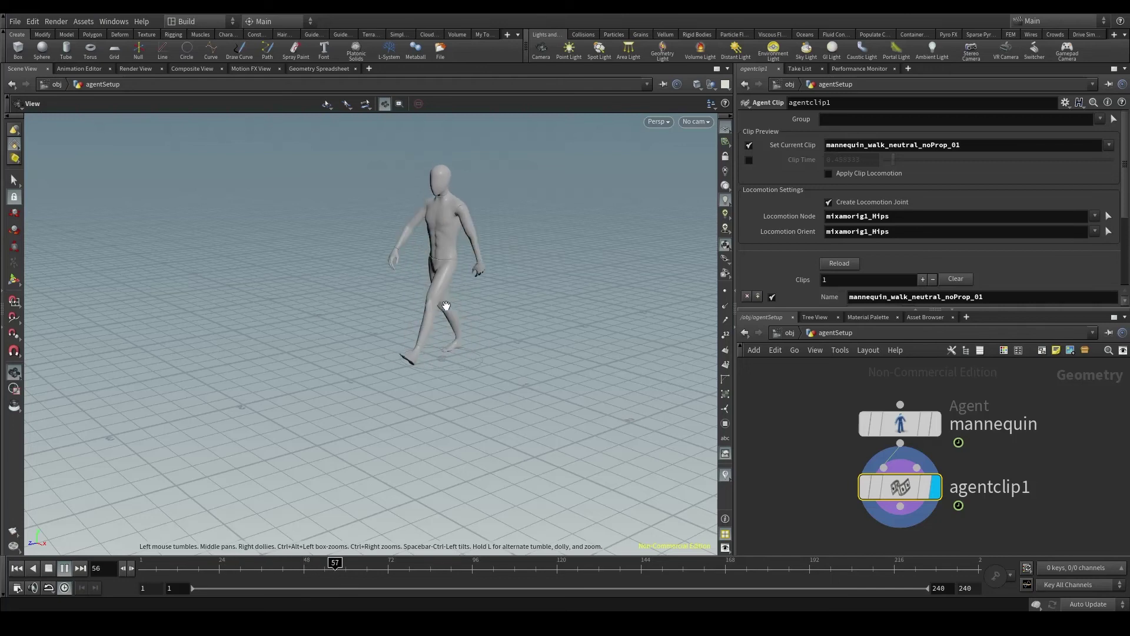
middle_click_drag(446, 305, 477, 315)
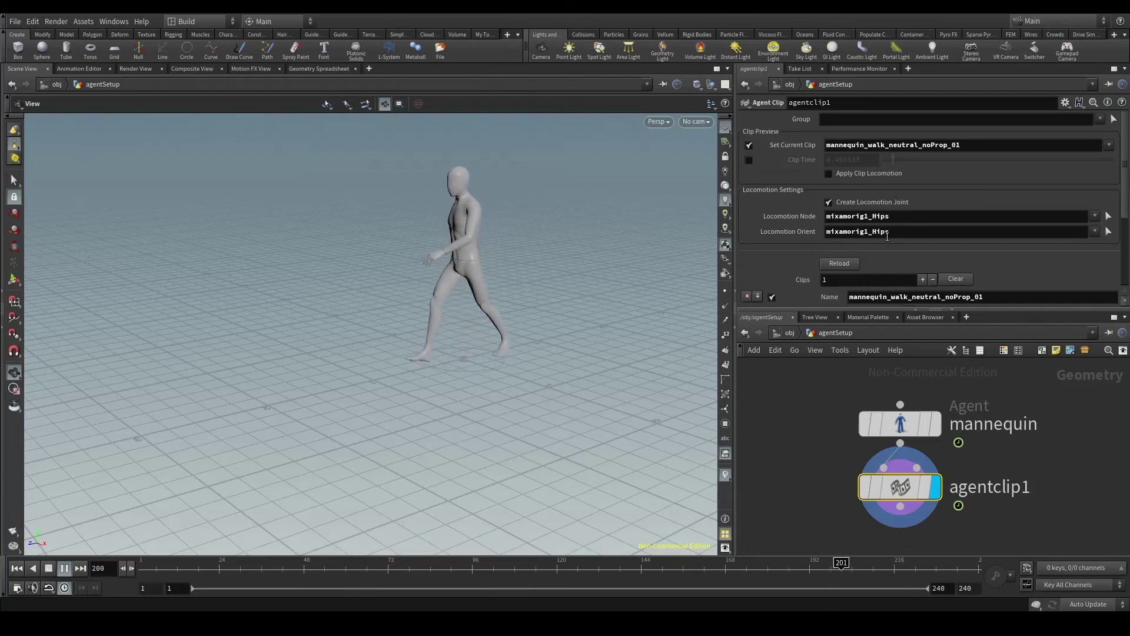
Enable Apply Clip Locomotion in the clip preview and examine the moving walk from different angles
left_click(828, 174)
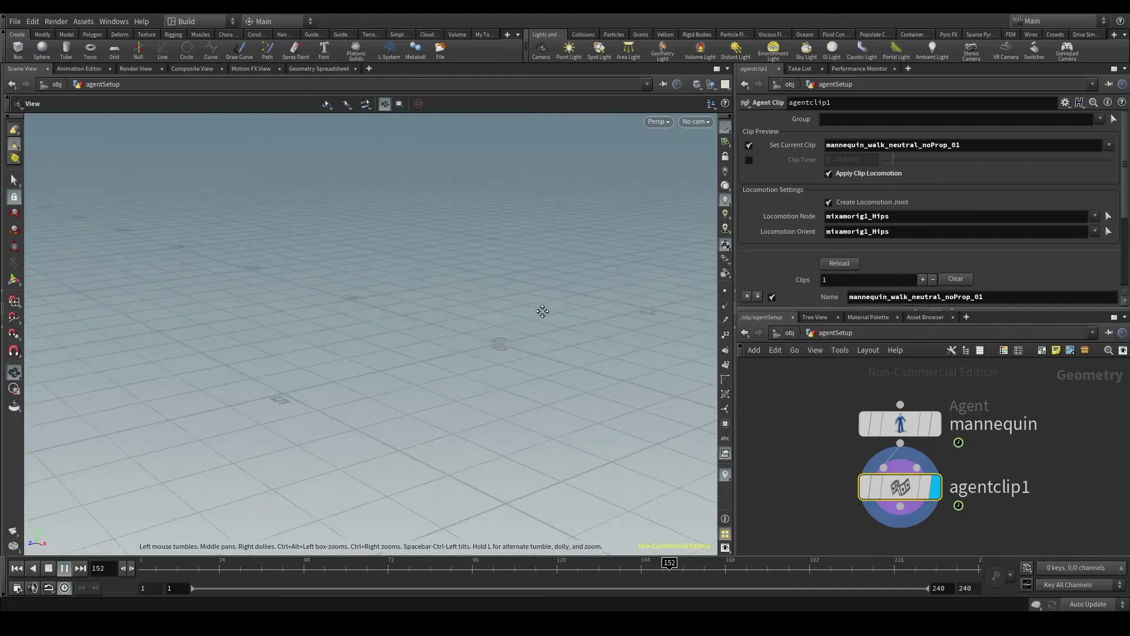
right_click_drag(542, 313, 429, 424)
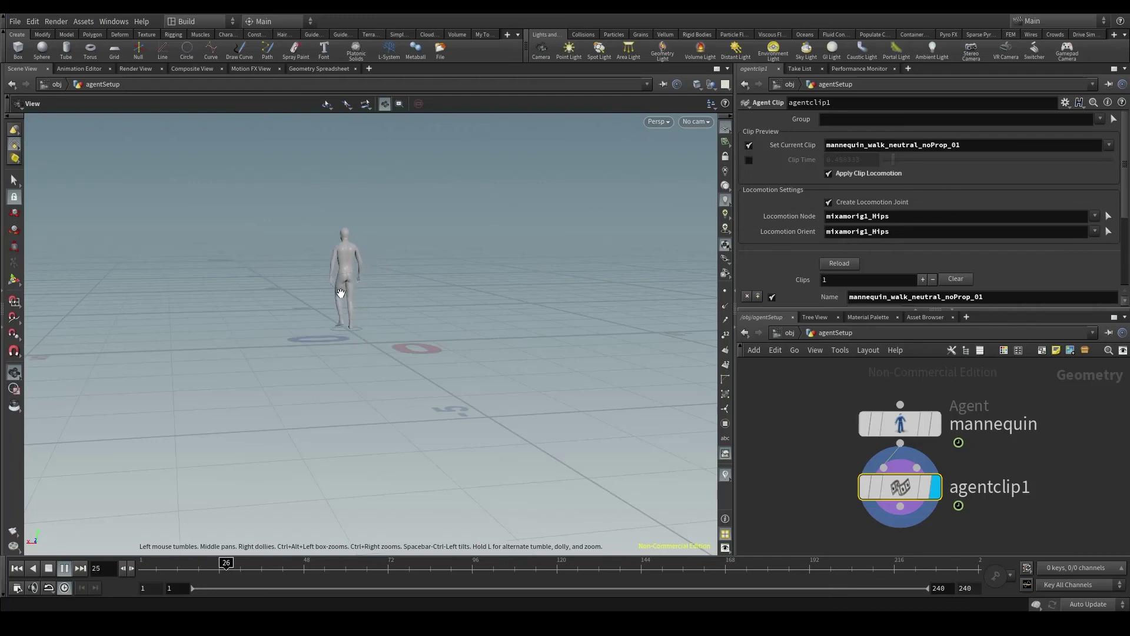
left_click_drag(406, 329, 484, 388)
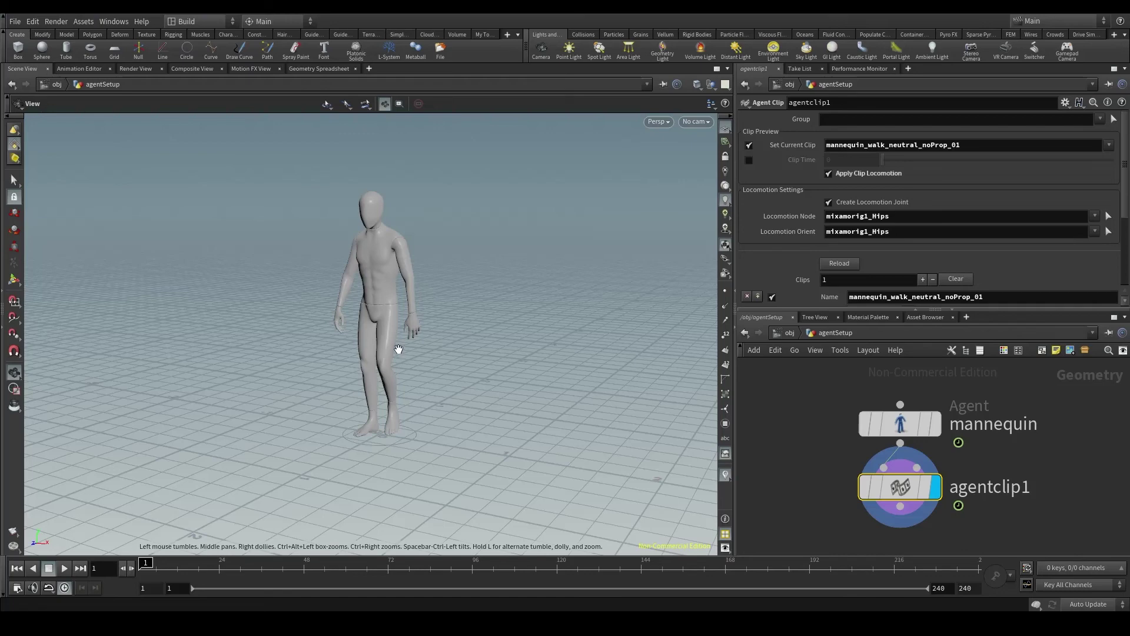
Switch to Mixamo, search the animations for "run" and apply the Running animation to the mannequin
left_click(207, 575)
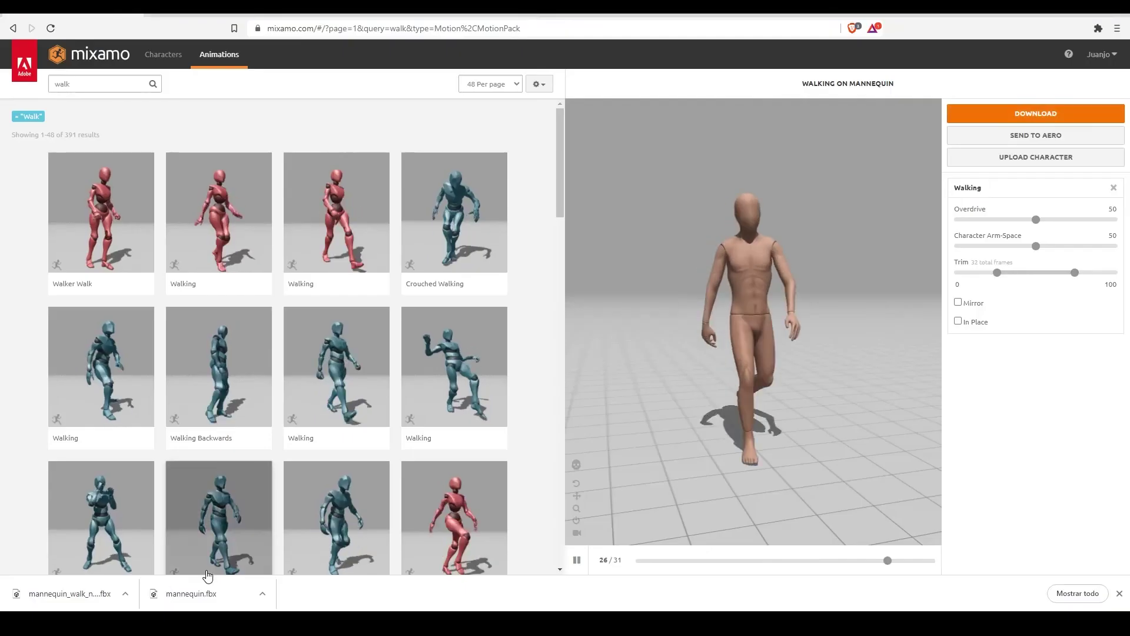
left_click(76, 84)
type("run")
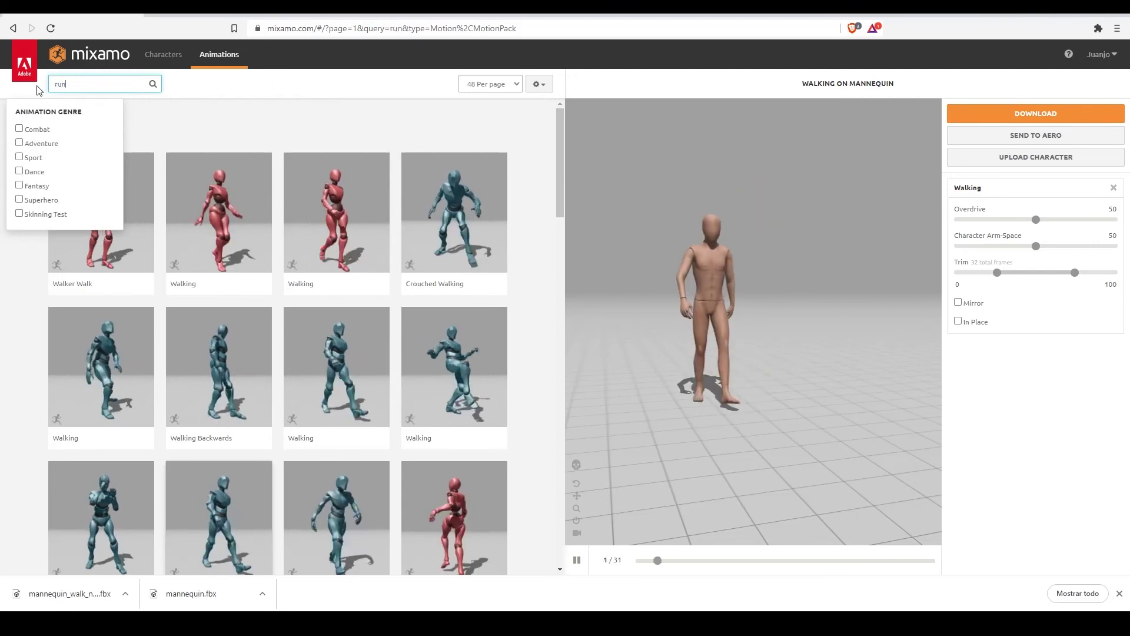
scroll(277, 202, "down", 3)
left_click(289, 203)
scroll(299, 210, "down", 3)
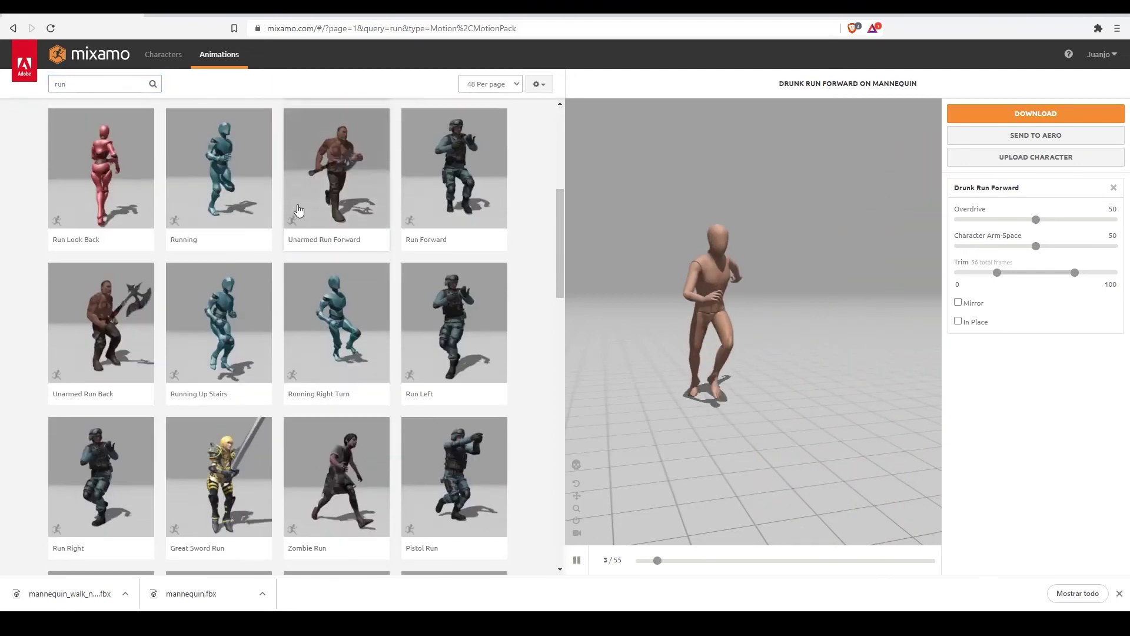
left_click(224, 182)
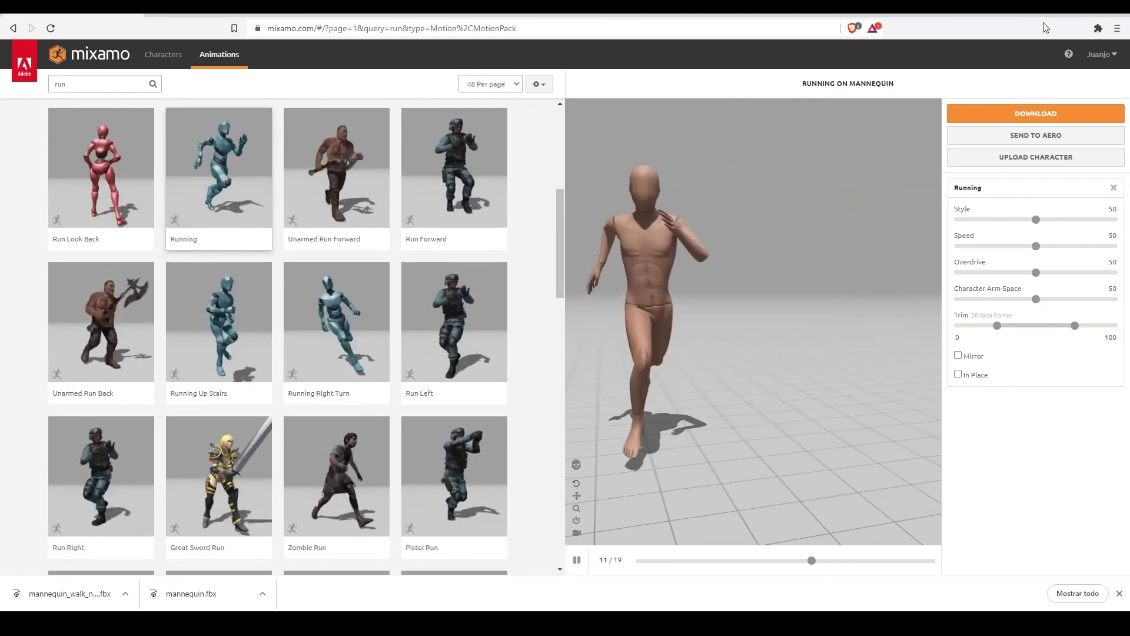
Open the download settings for the Running animation and set Skin to Without Skin
left_click(1035, 113)
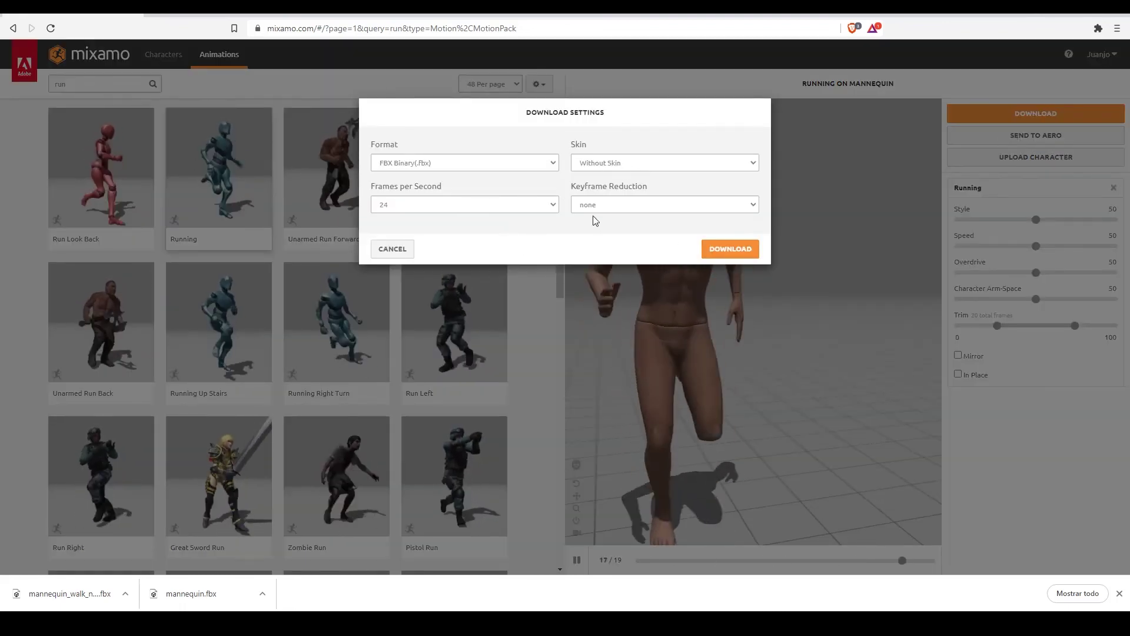
left_click(603, 165)
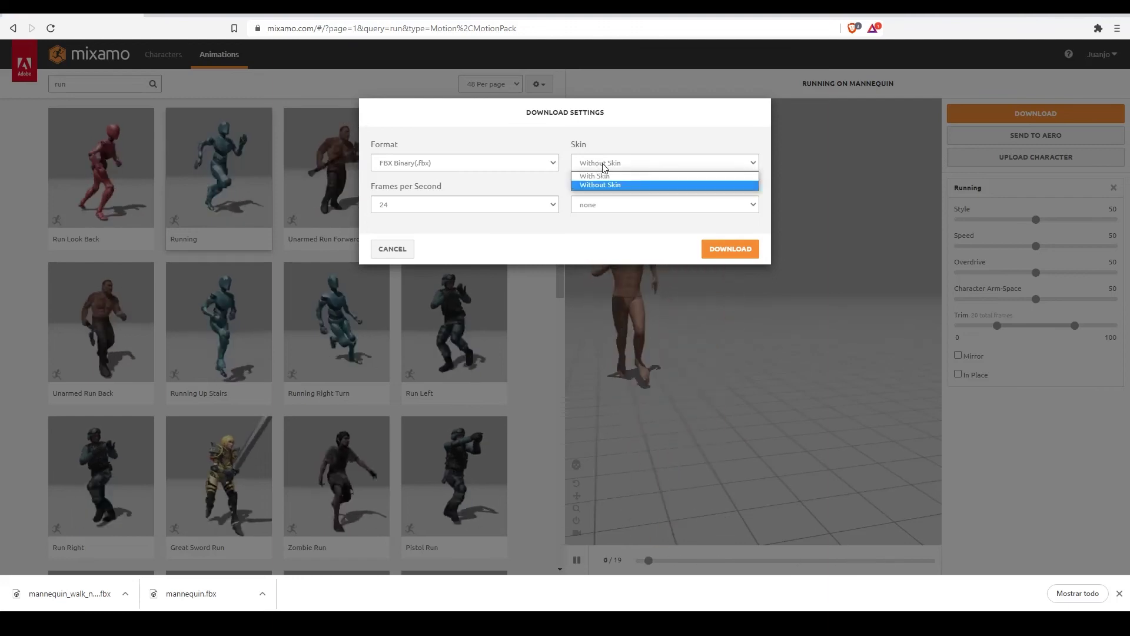
left_click(611, 185)
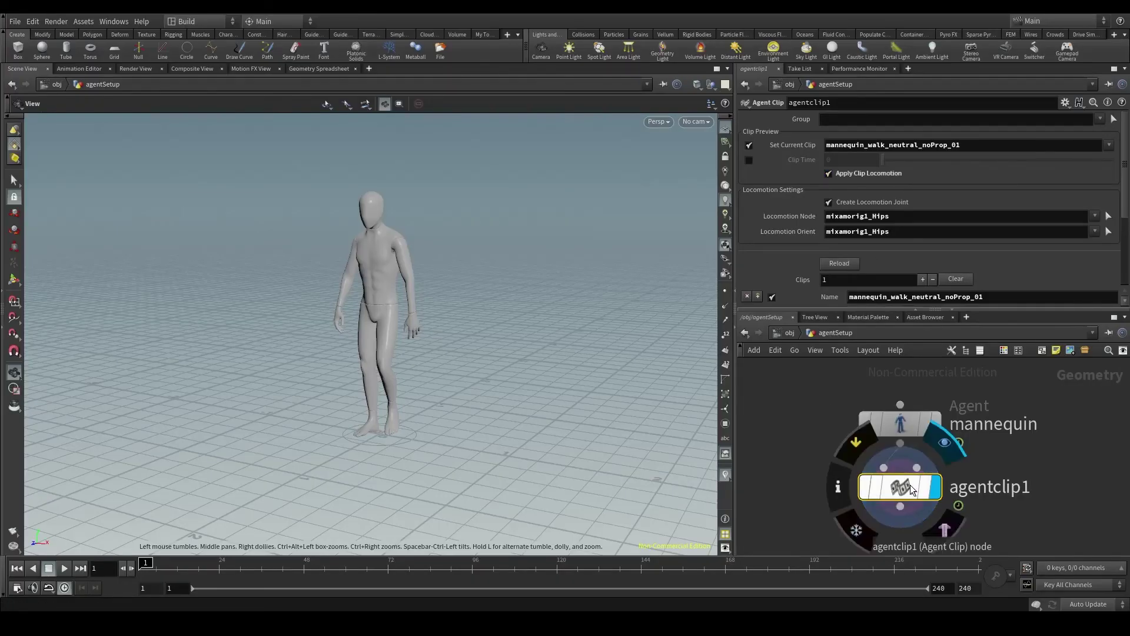
Back in Houdini, add a second clip entry to agentclip1 and set its input to FBX
scroll(1015, 216, "down", 4)
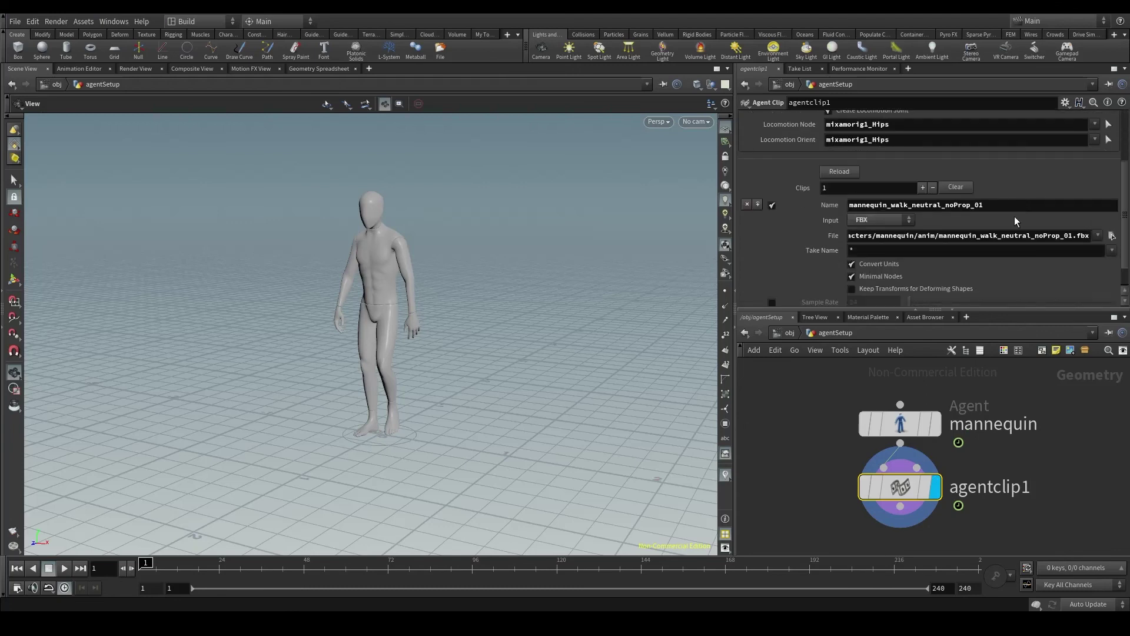
left_click(923, 174)
scroll(891, 214, "down", 3)
scroll(898, 233, "down", 3)
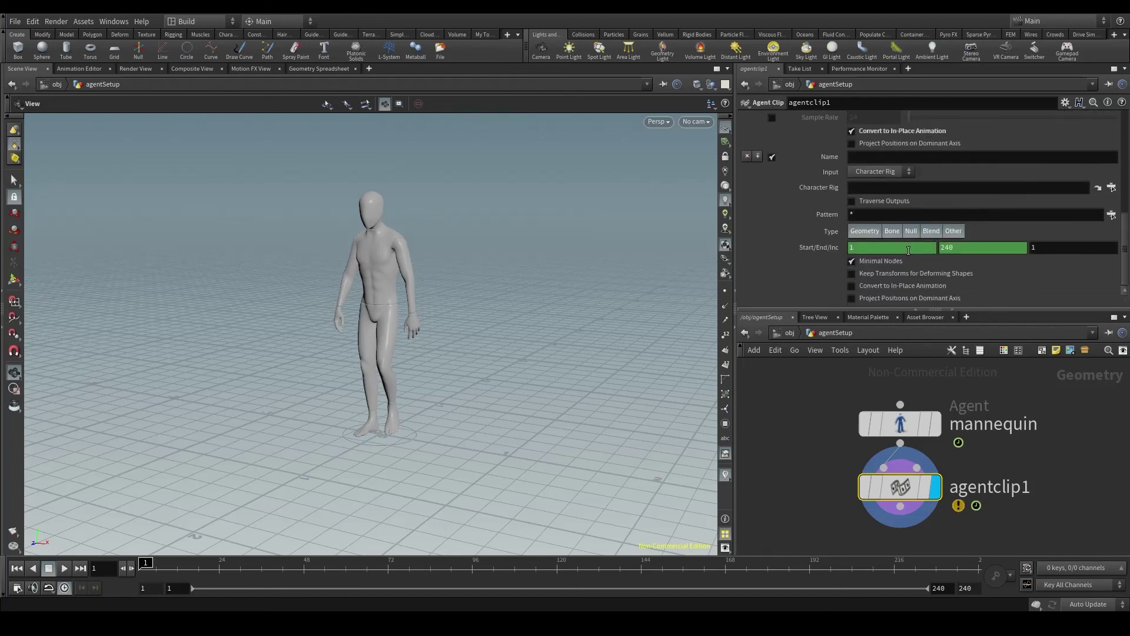
left_click(907, 171)
left_click(870, 200)
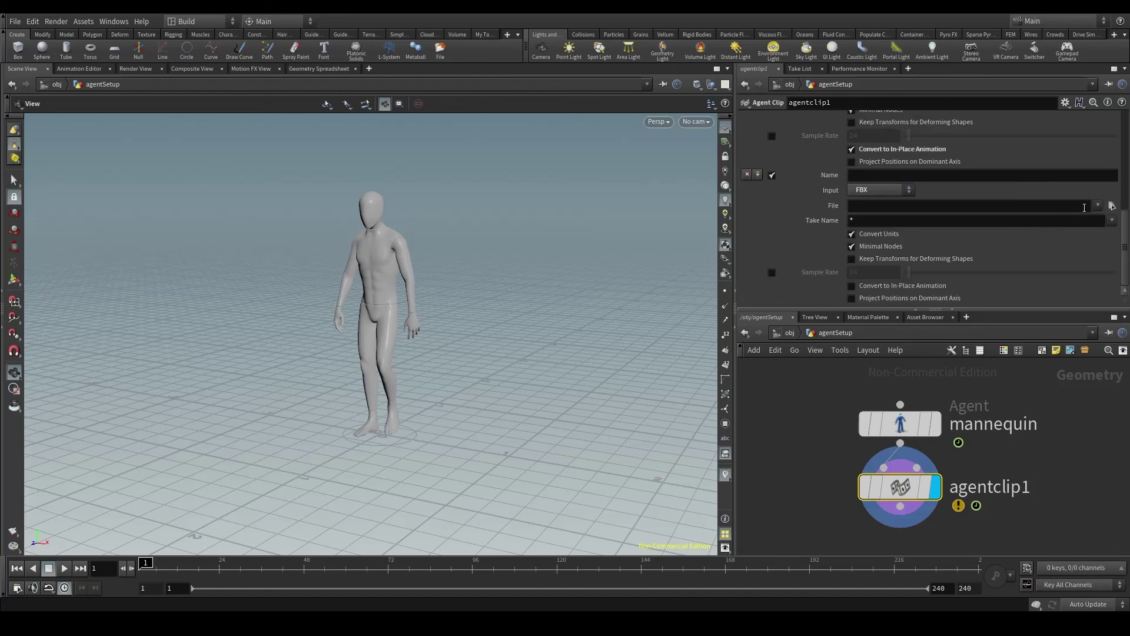
Load mannequin_run_neutral_noProp_01.fbx into the second clip and copy its base name, mannequin_run_neutral_noProp_01, into the clip's name
left_click(1112, 206)
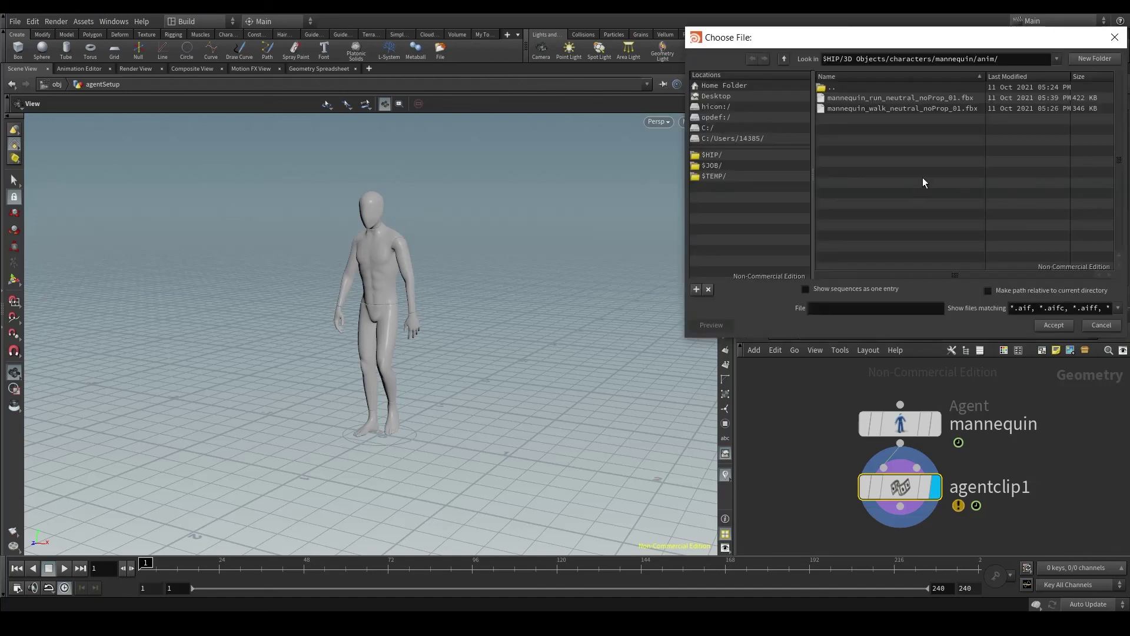
double_click(876, 98)
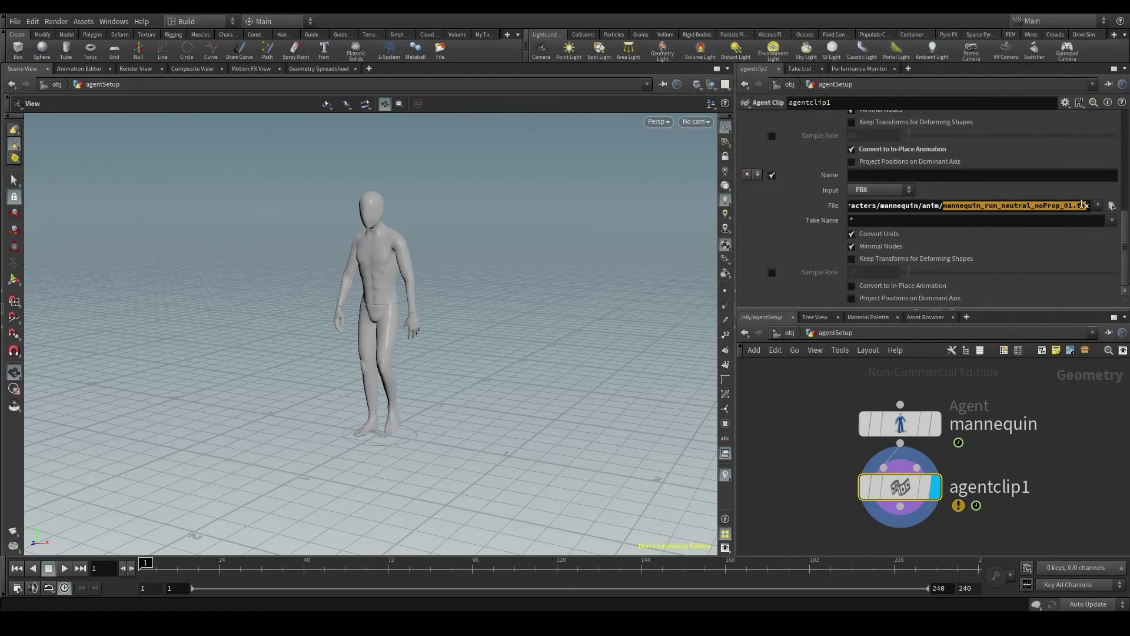
left_click_drag(1071, 206, 1069, 205)
key("ctrl+c")
left_click(1050, 175)
key("ctrl+v")
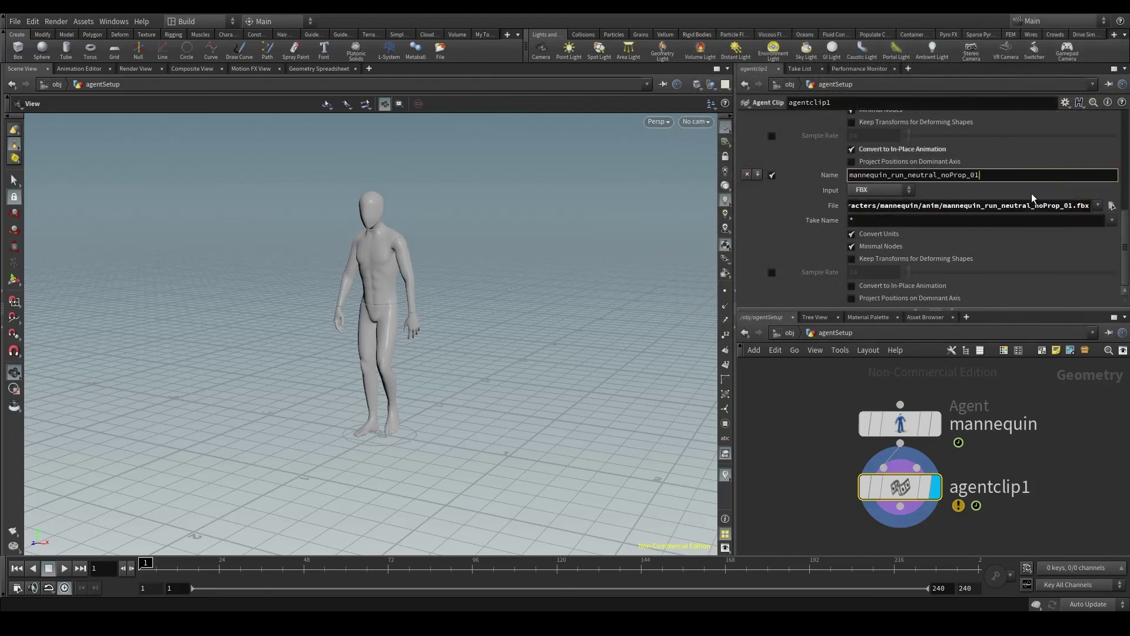
Confirm the second clip's name and set agentclip1's current preview clip to mannequin_run_neutral_noProp_01
key("Return")
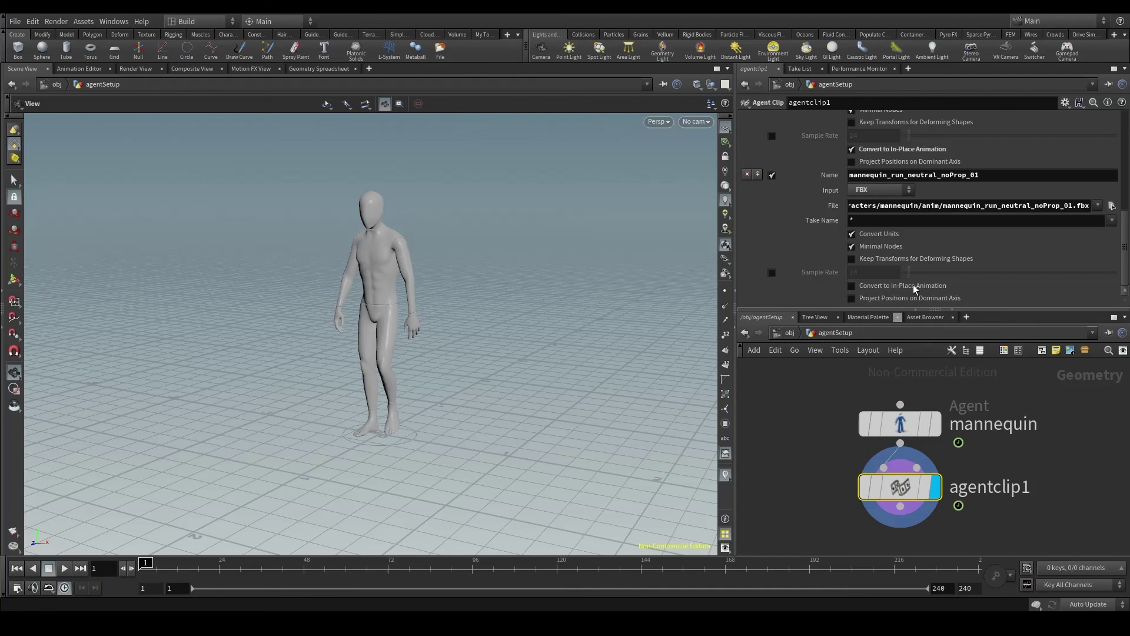
scroll(963, 293, "up", 5)
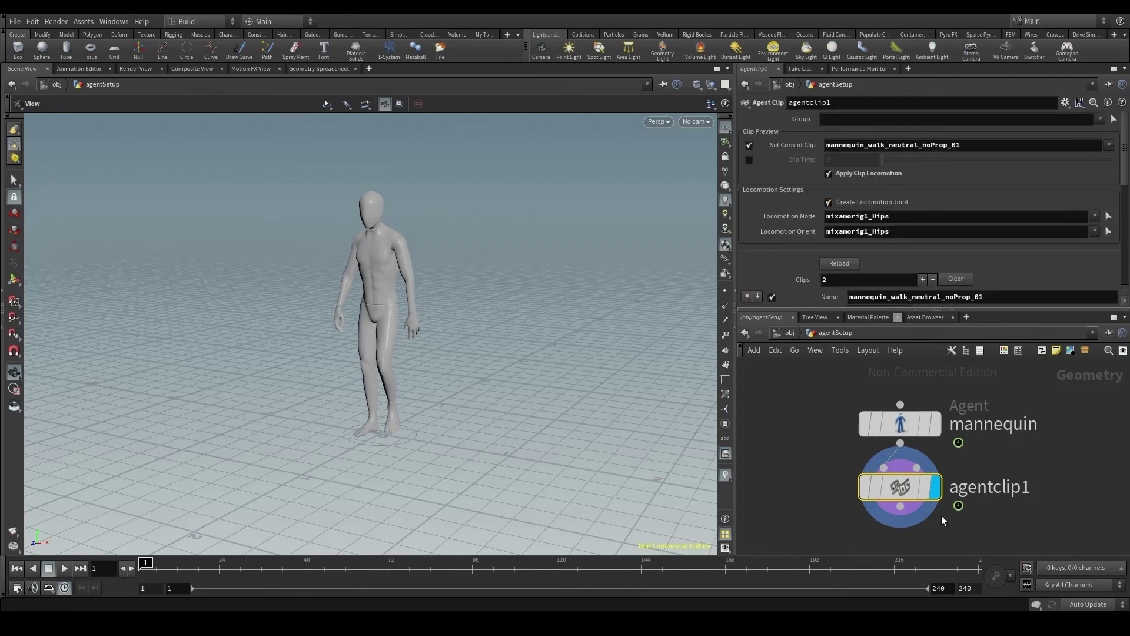
mouse_move(901, 492)
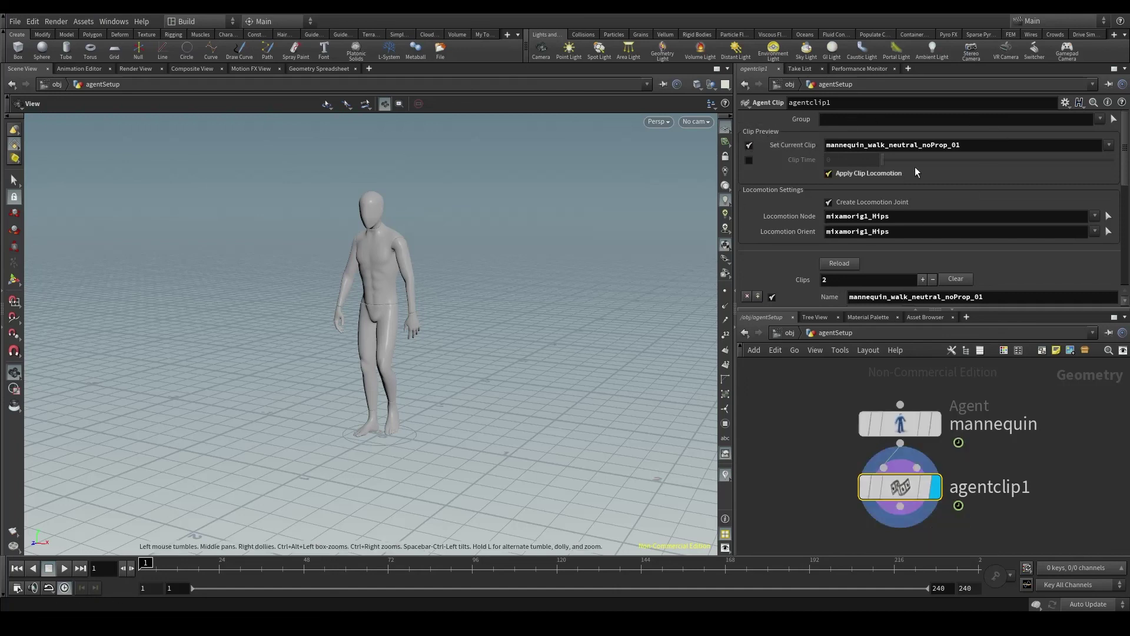
left_click(1109, 145)
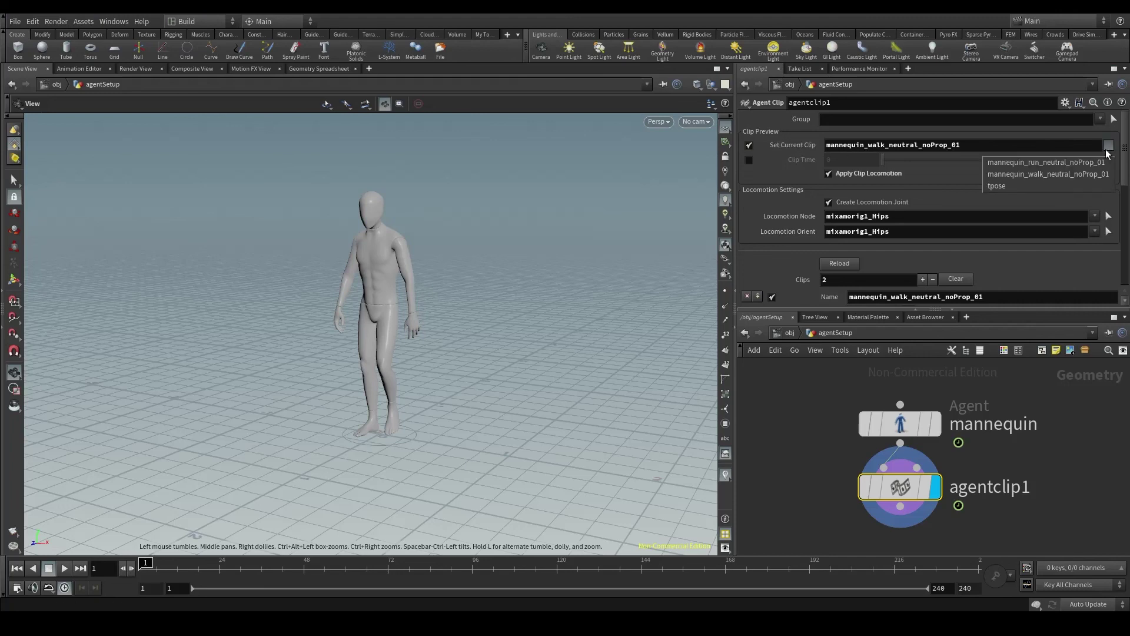
left_click(1040, 171)
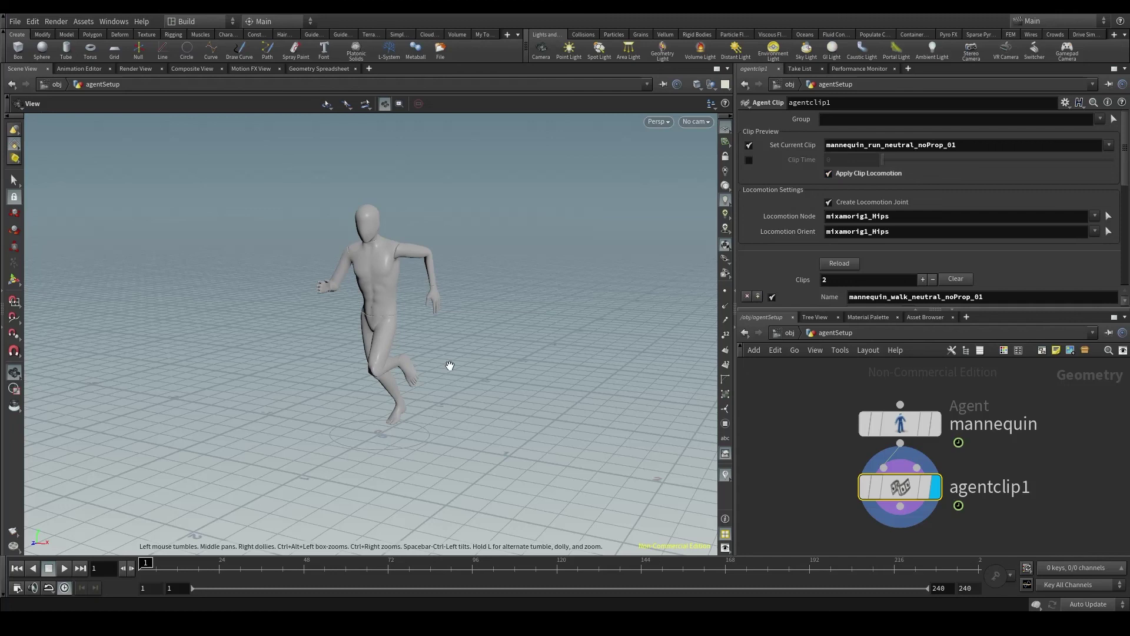
left_click_drag(450, 366, 544, 271)
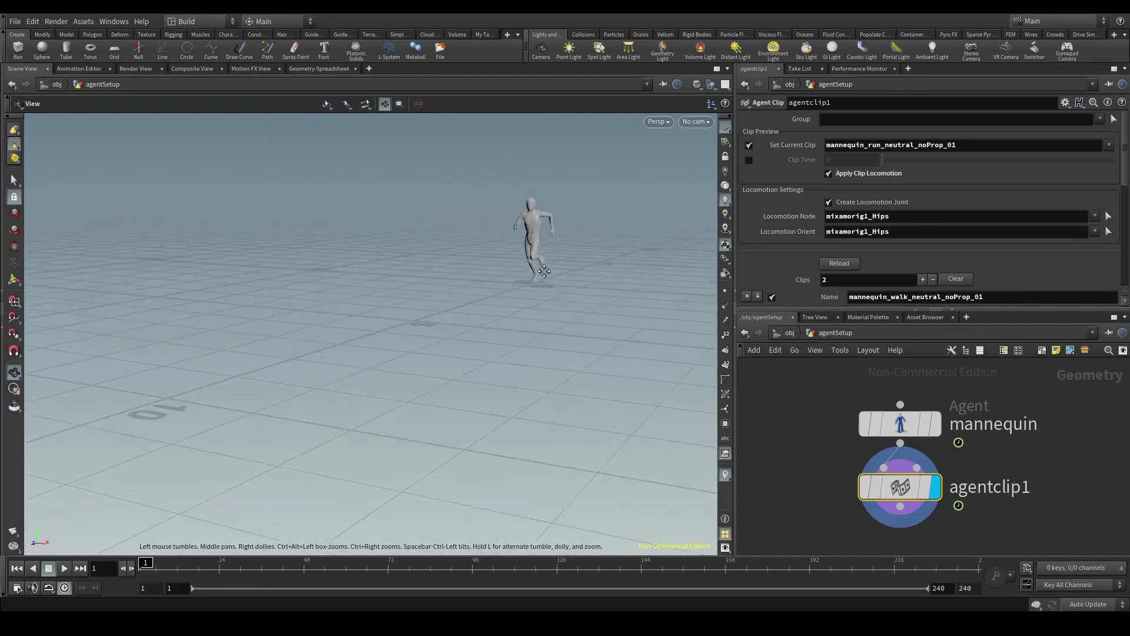
middle_click_drag(544, 271, 524, 288)
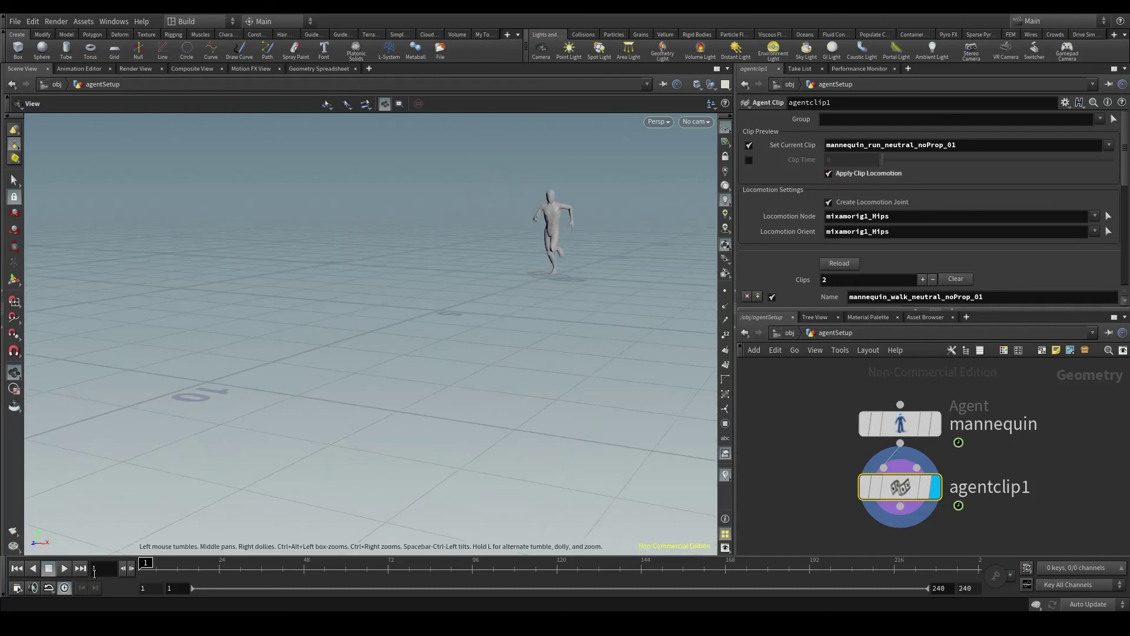